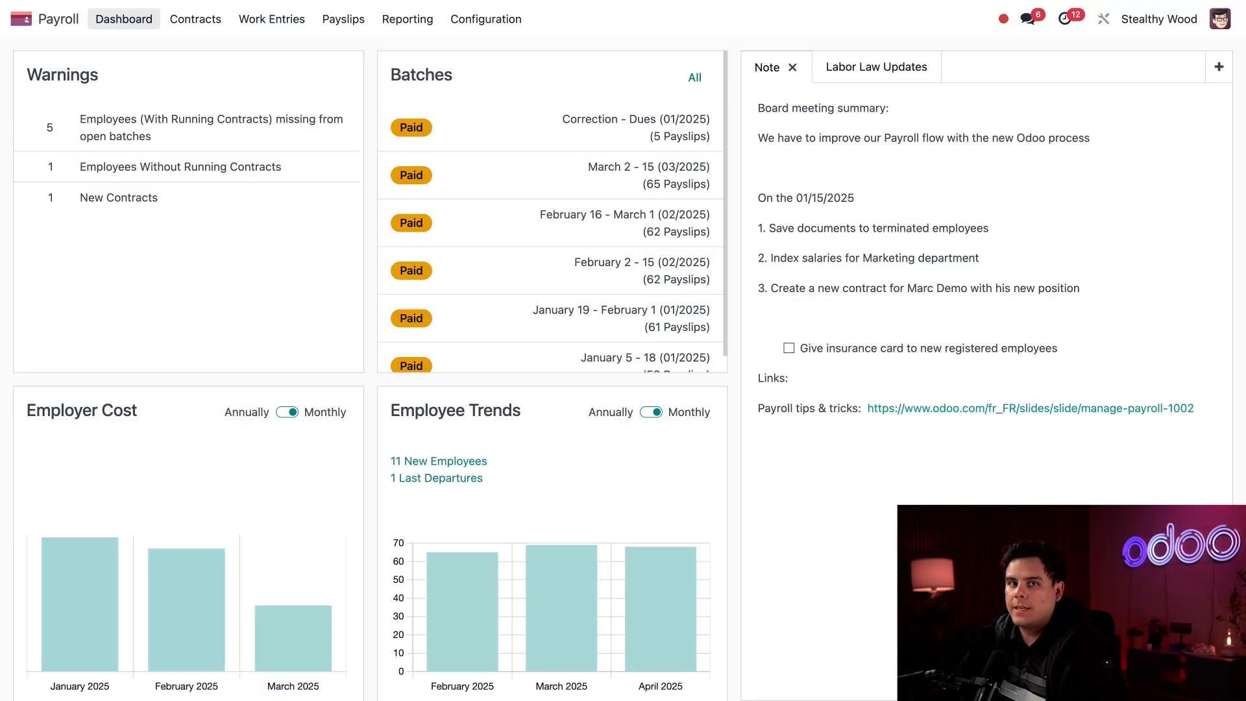
# Open the salary attachments list and view the details of the completed Loan Payment attachment
pyautogui.click(196, 19)
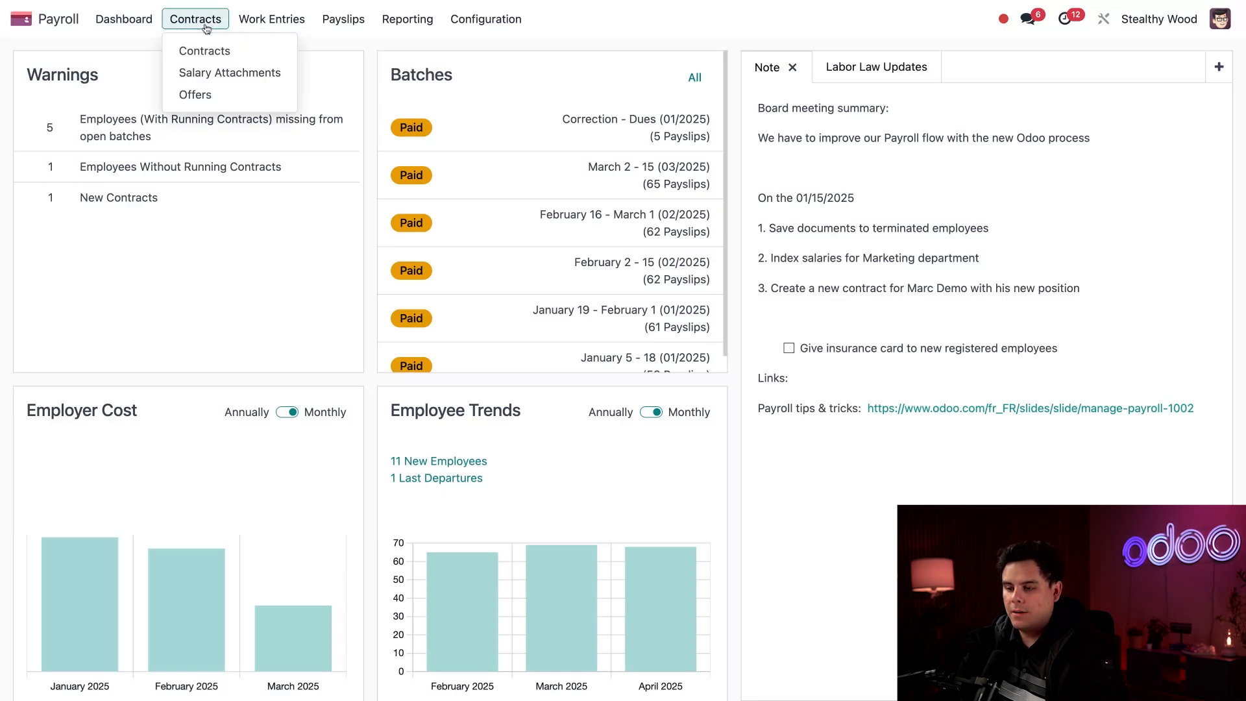
pyautogui.click(208, 74)
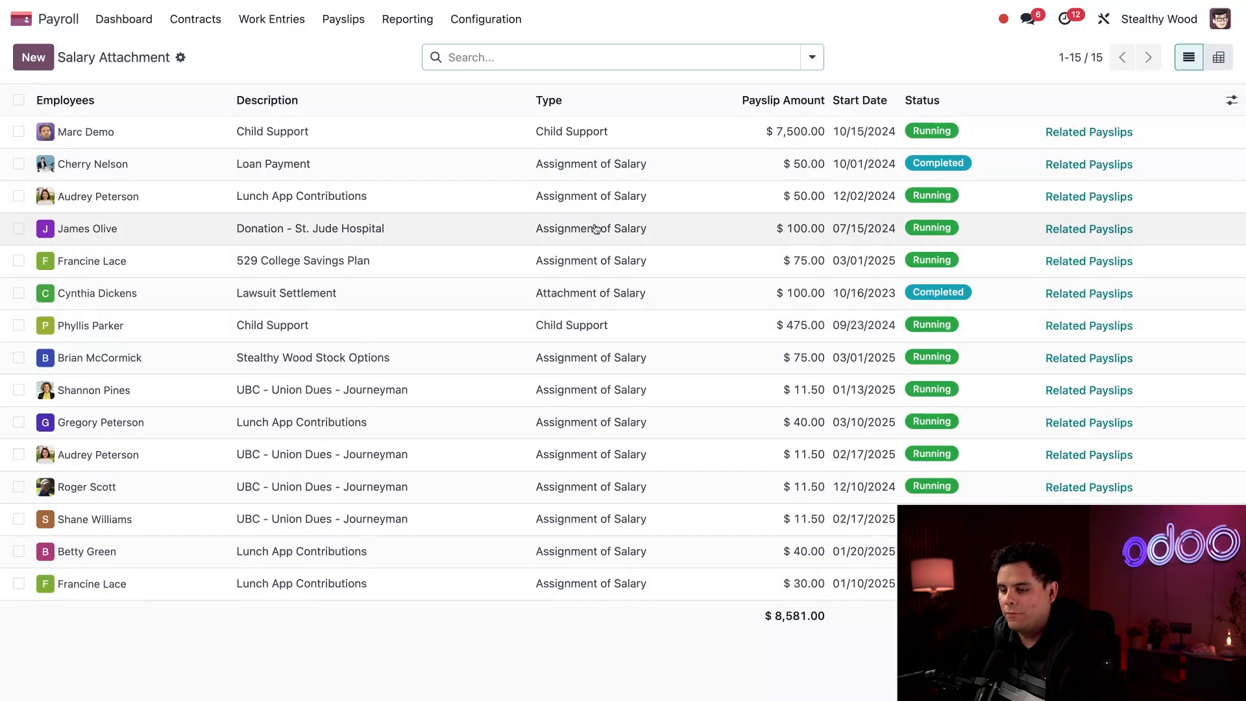
pyautogui.click(458, 170)
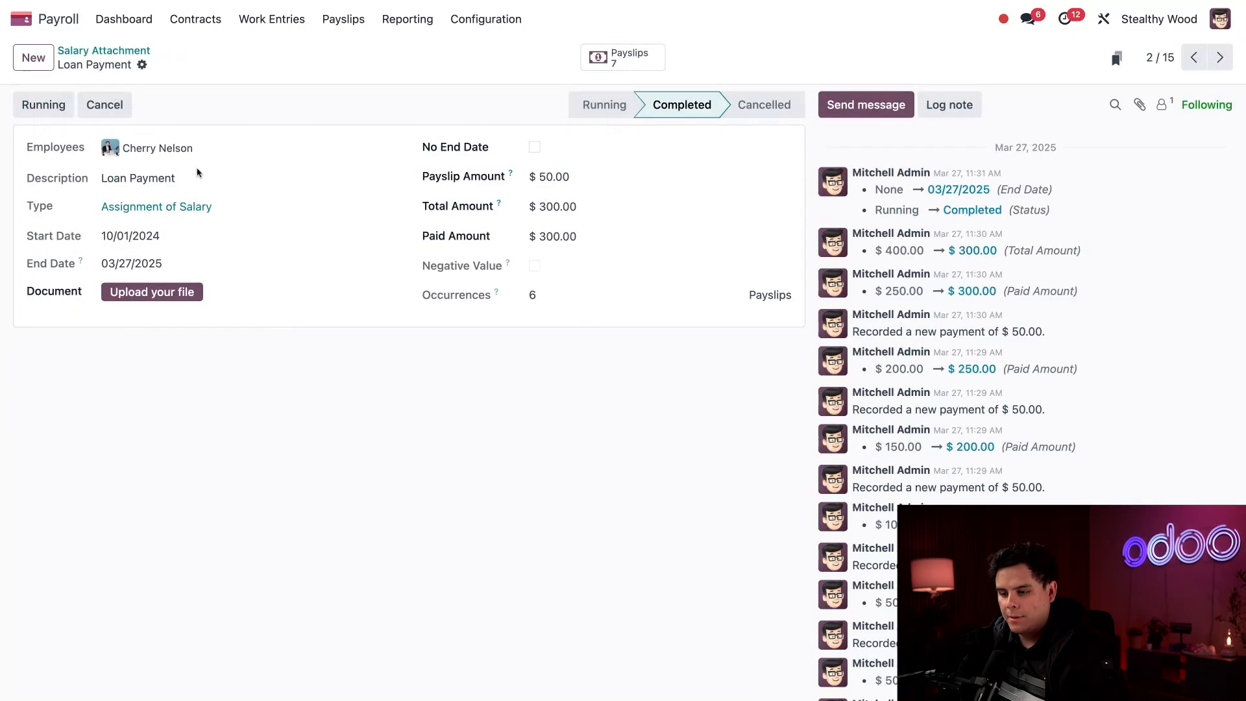
pyautogui.click(120, 50)
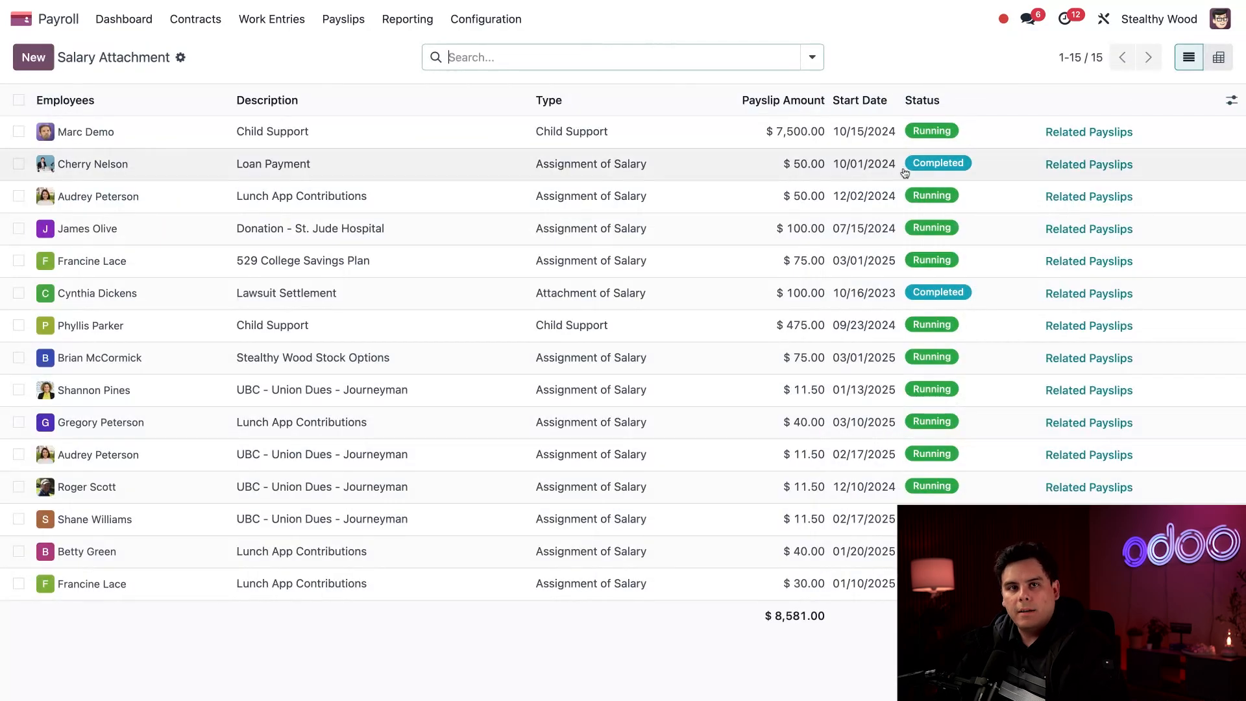
# Examine the salary computation of payslip SLIP/848 among the Loan Payment attachment's related payslips, and return to the salary attachments list
pyautogui.click(1077, 168)
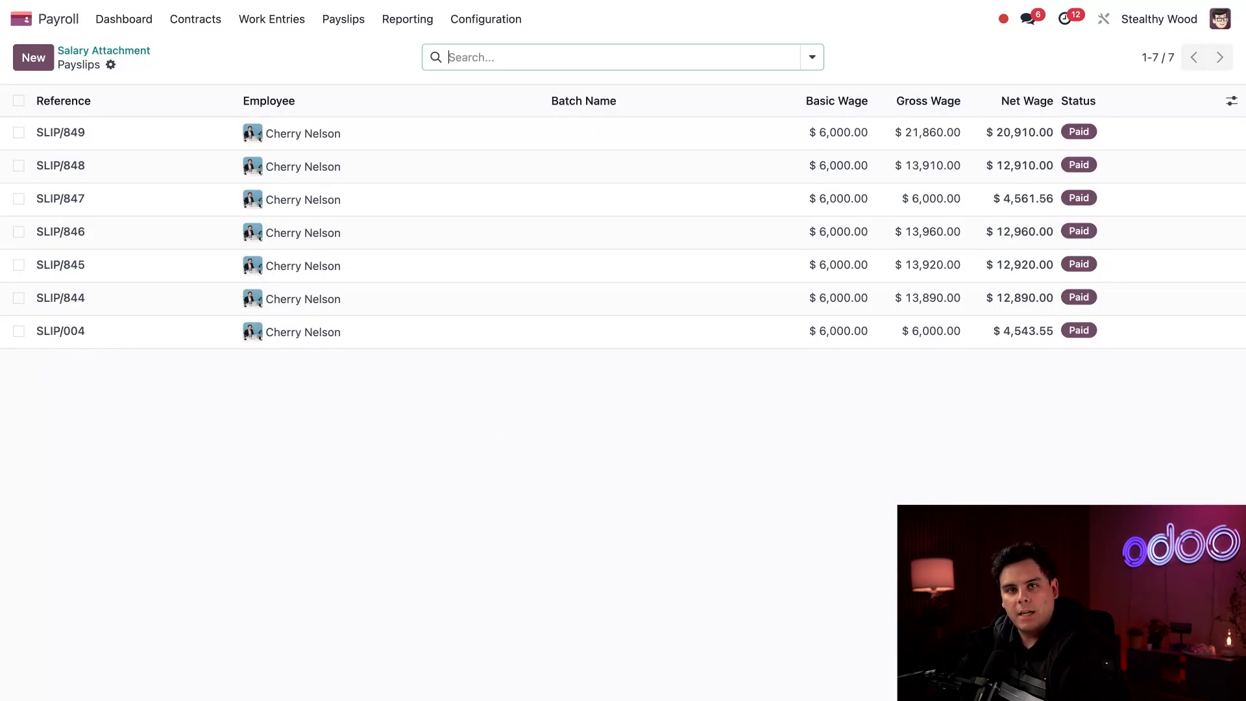
pyautogui.click(168, 173)
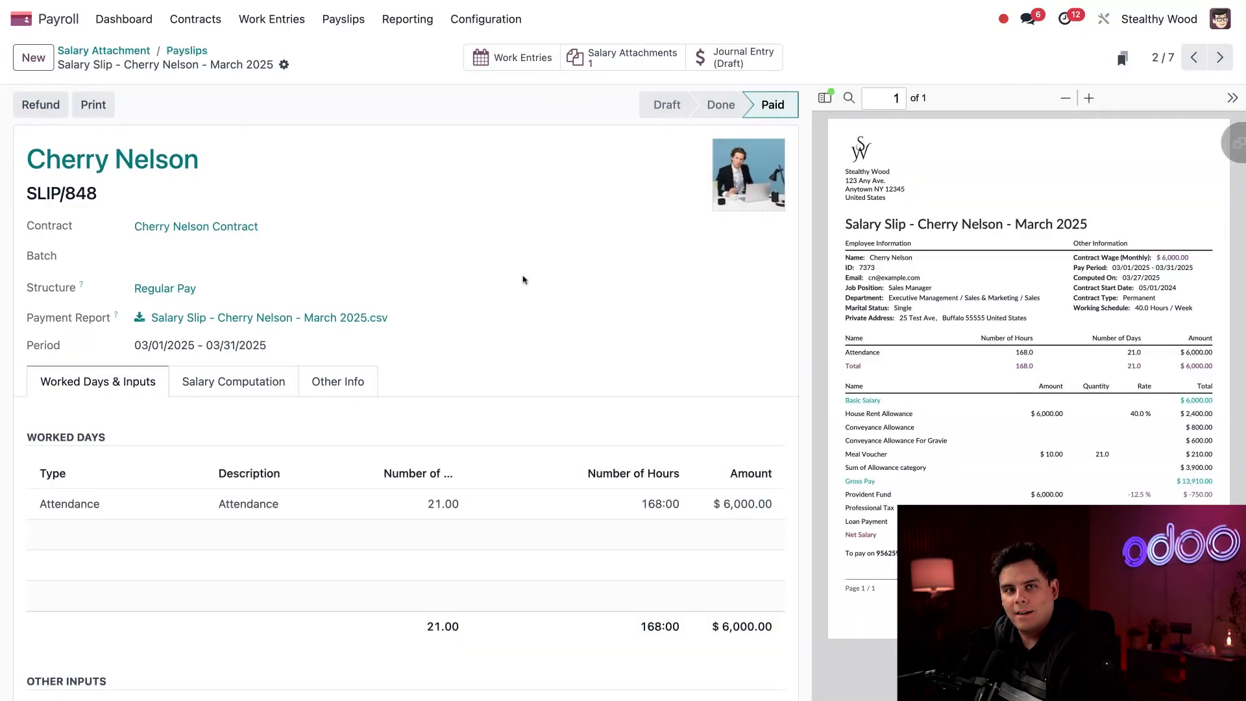
pyautogui.click(225, 388)
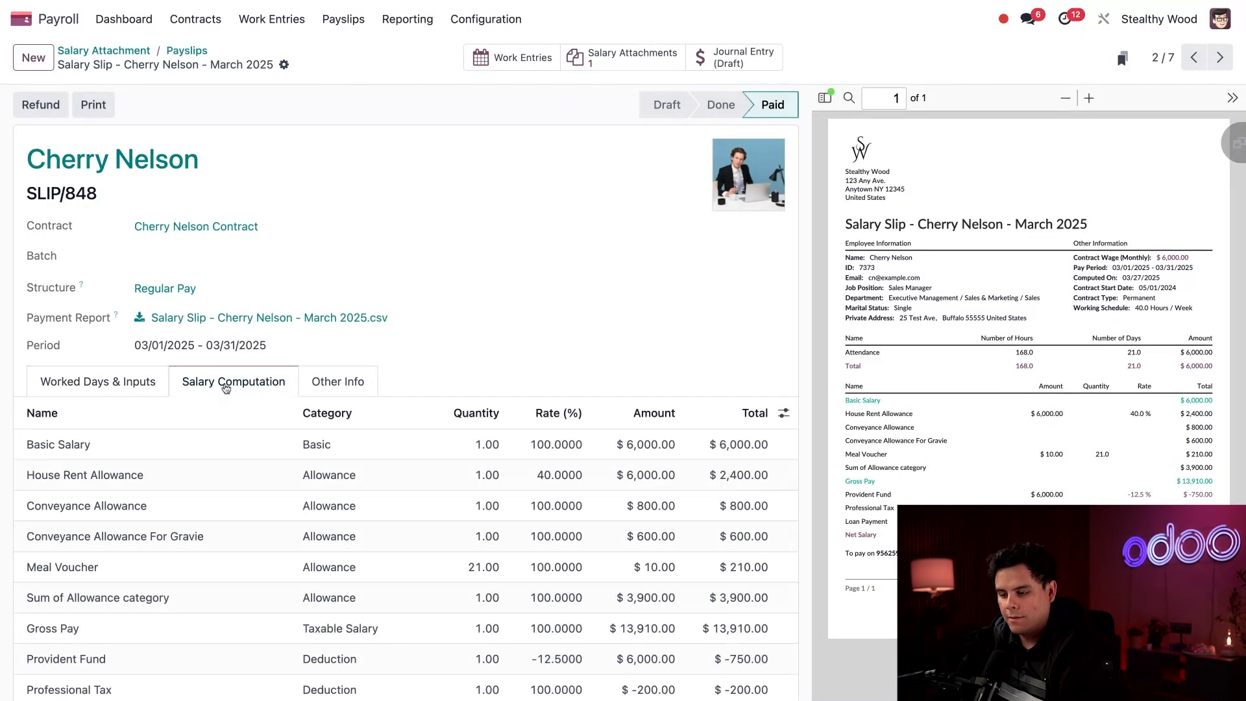
pyautogui.scroll(-1, 226, 388)
pyautogui.scroll(-3, 226, 388)
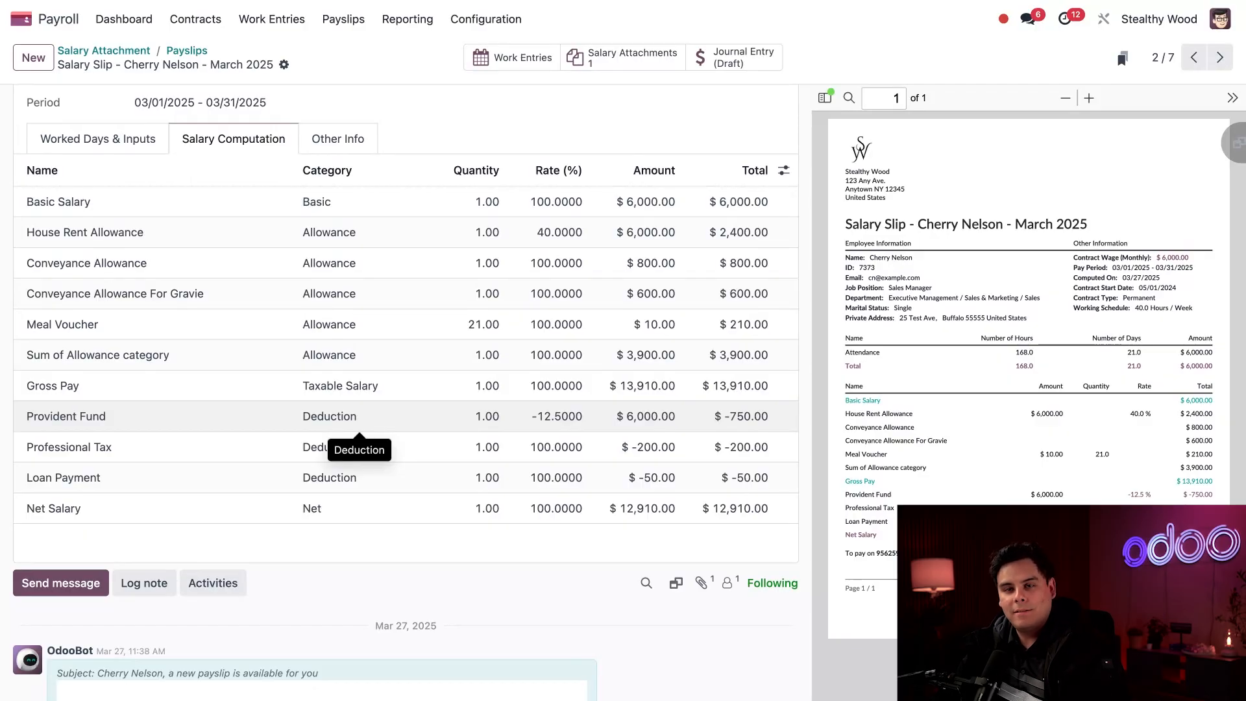
pyautogui.click(113, 50)
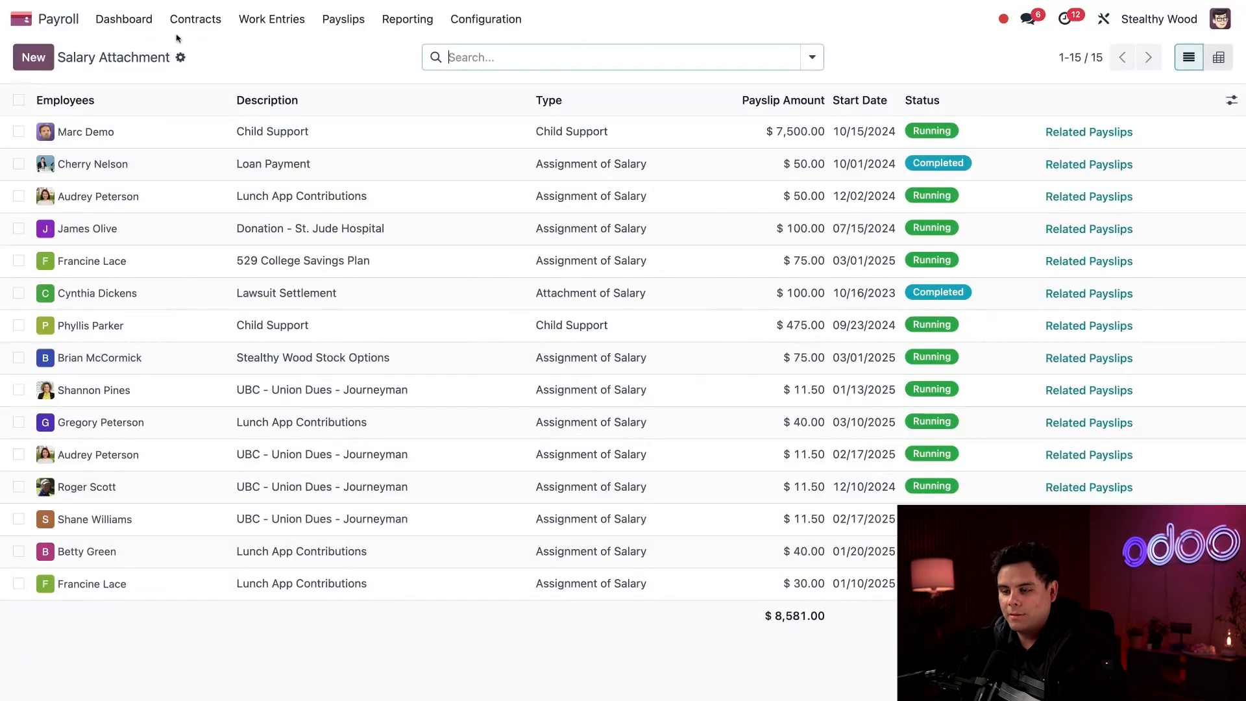
# Create a new salary attachment and assign it to the intended employee
pyautogui.click(35, 63)
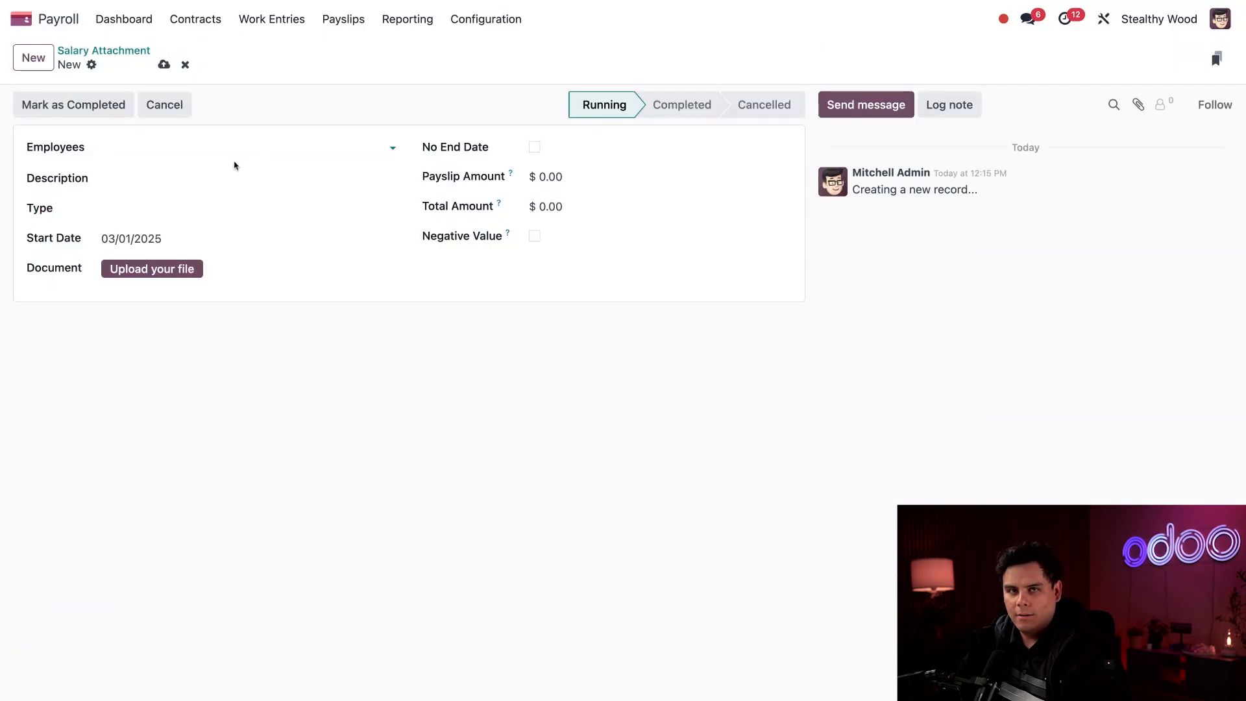
pyautogui.write('pau')
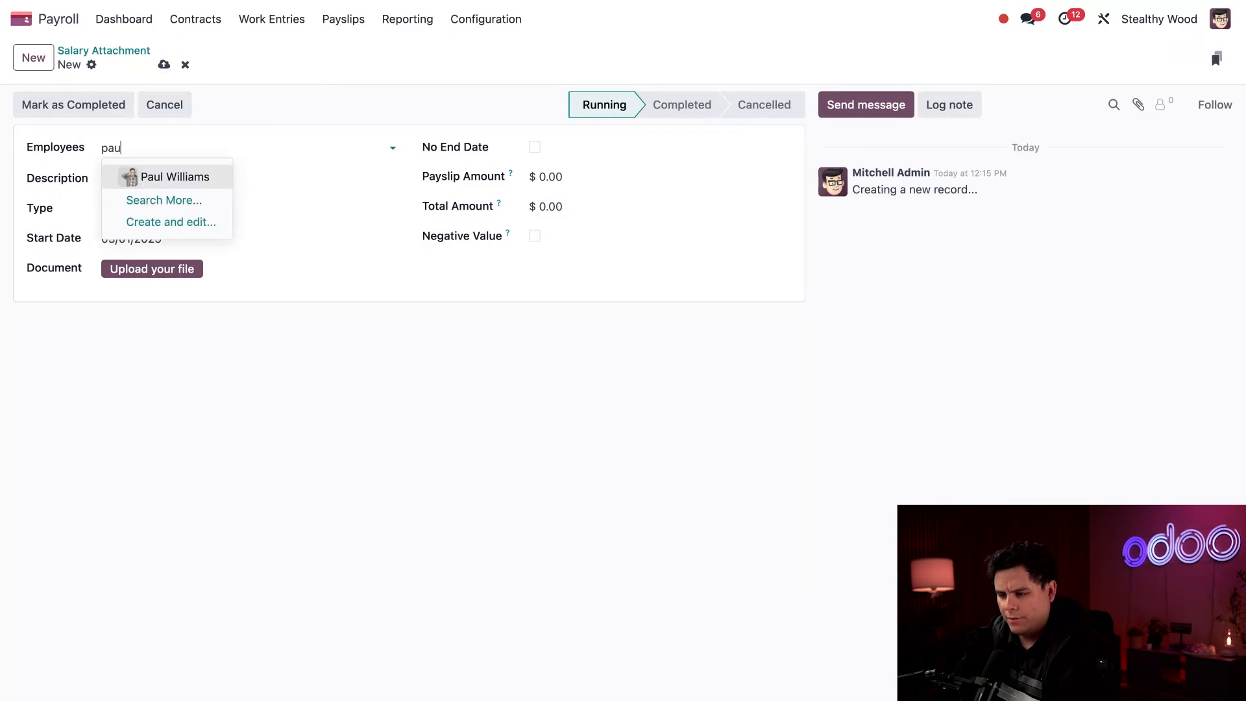
pyautogui.click(184, 179)
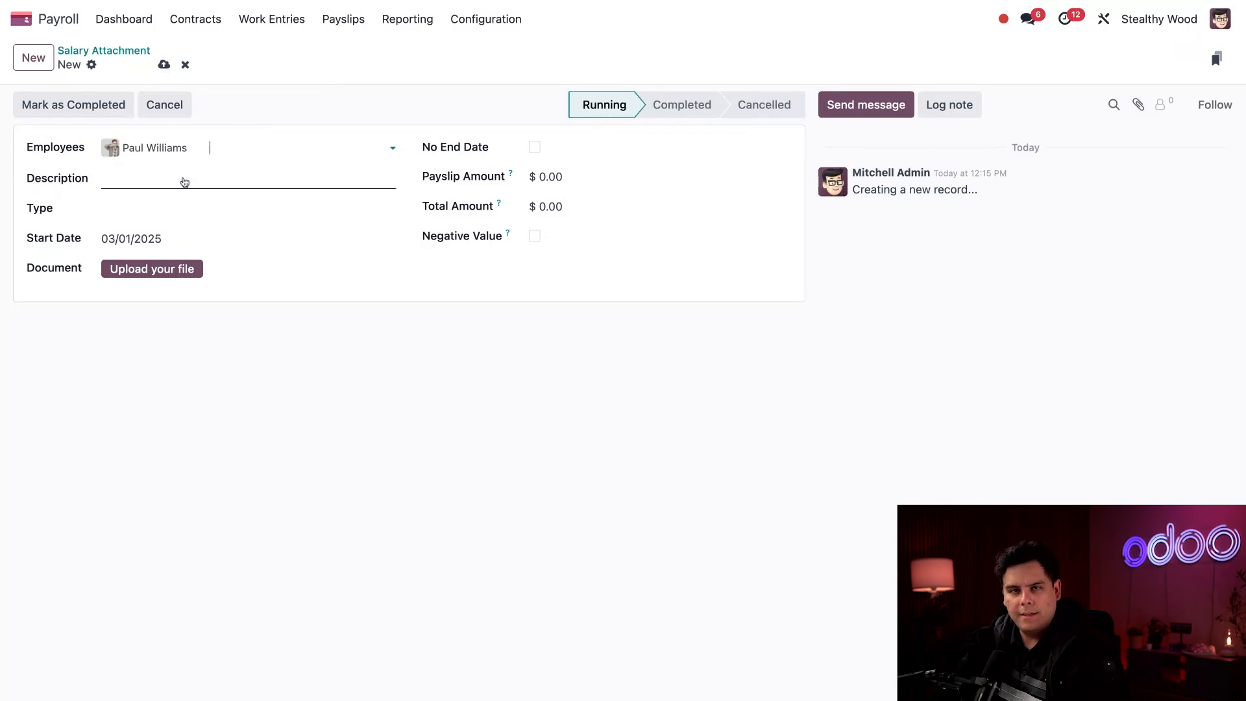
# Enter the description "Child Support - CASE #" followed by the case number for the new salary attachment
pyautogui.click(185, 182)
pyautogui.write('Ch')
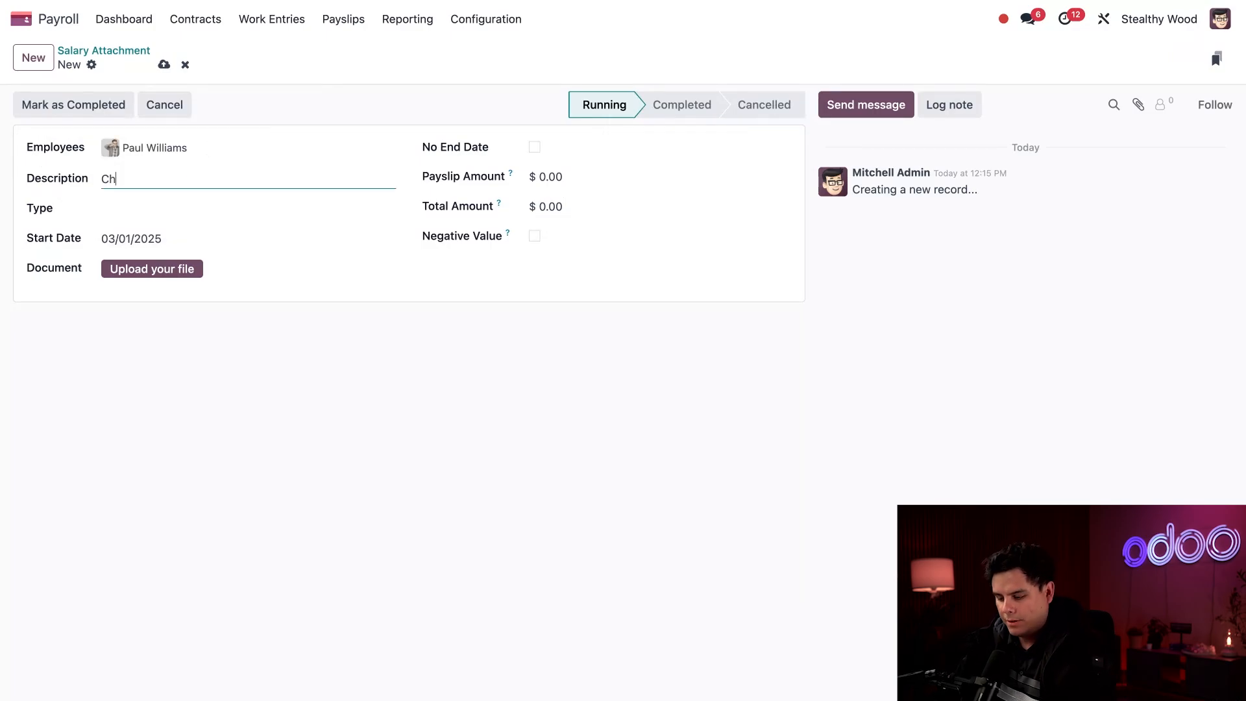
pyautogui.write('ild Su')
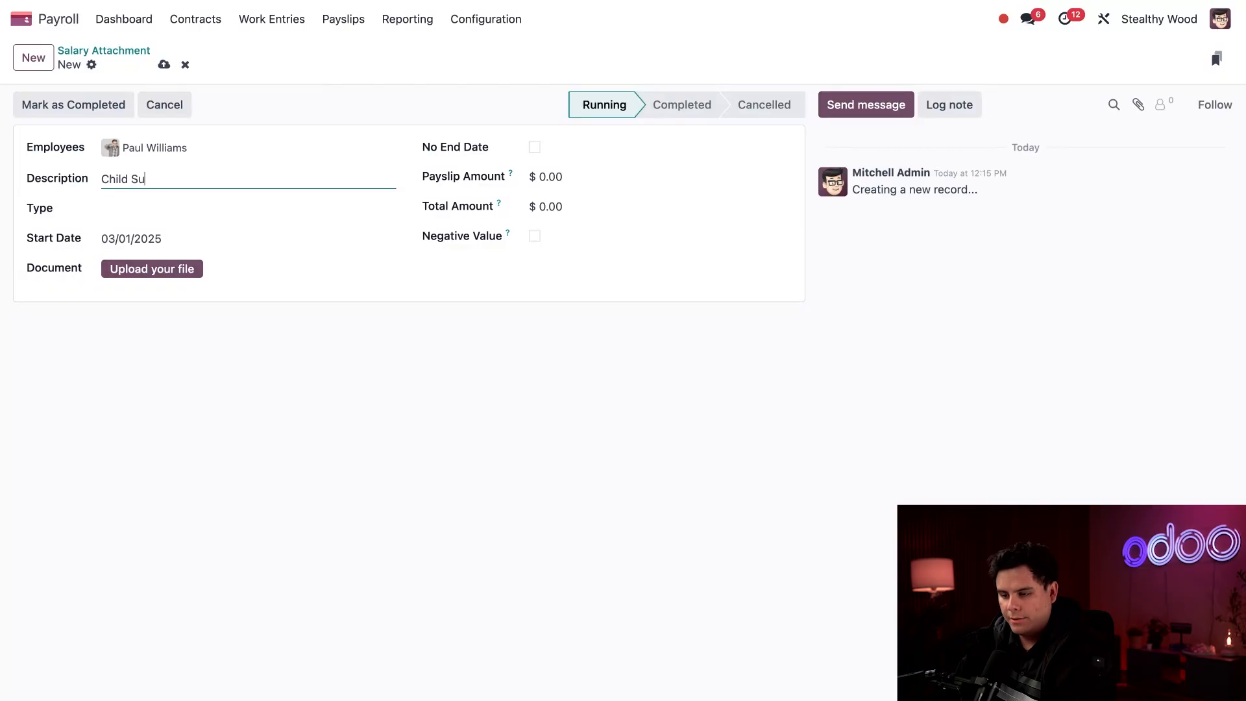
pyautogui.write('pport - ')
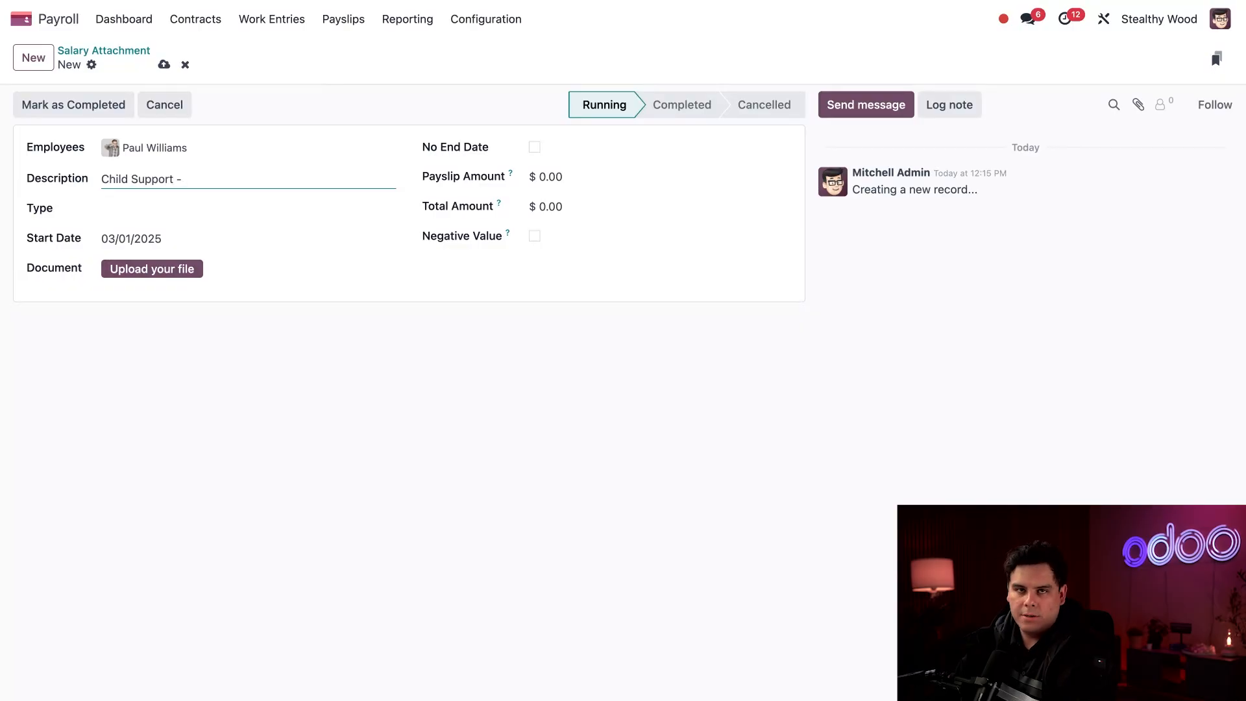
pyautogui.write('CASE')
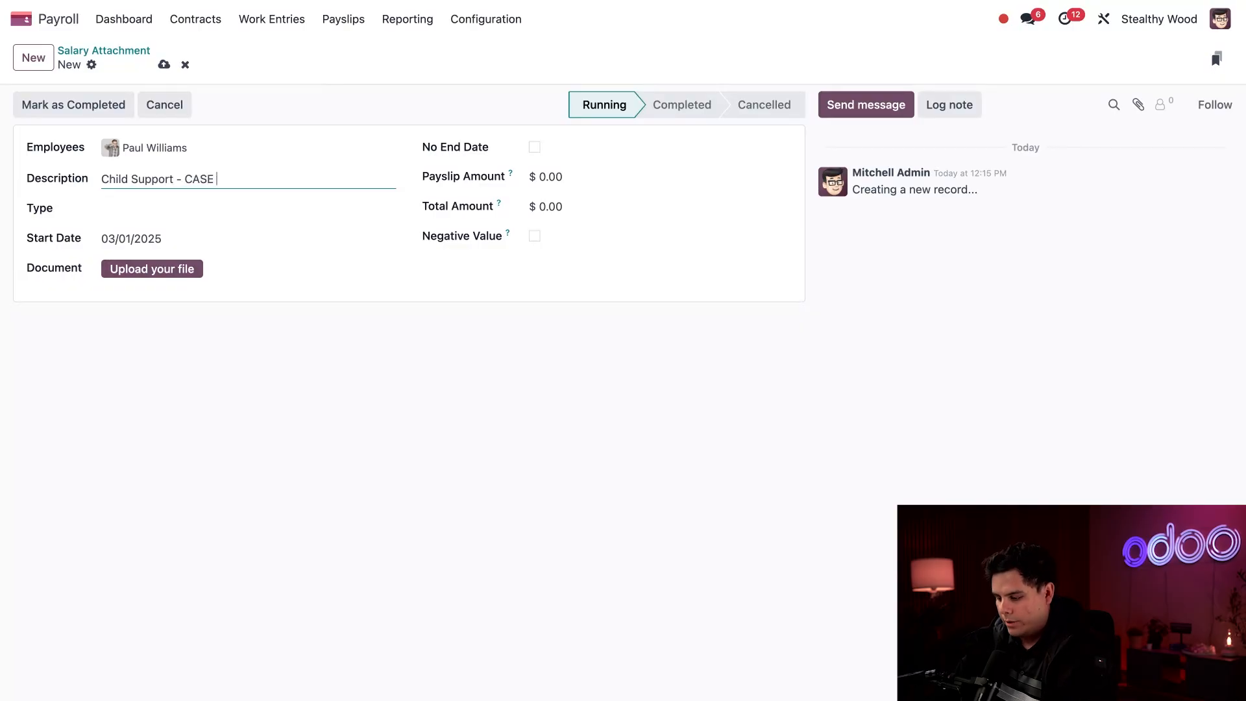
pyautogui.write(' #1234')
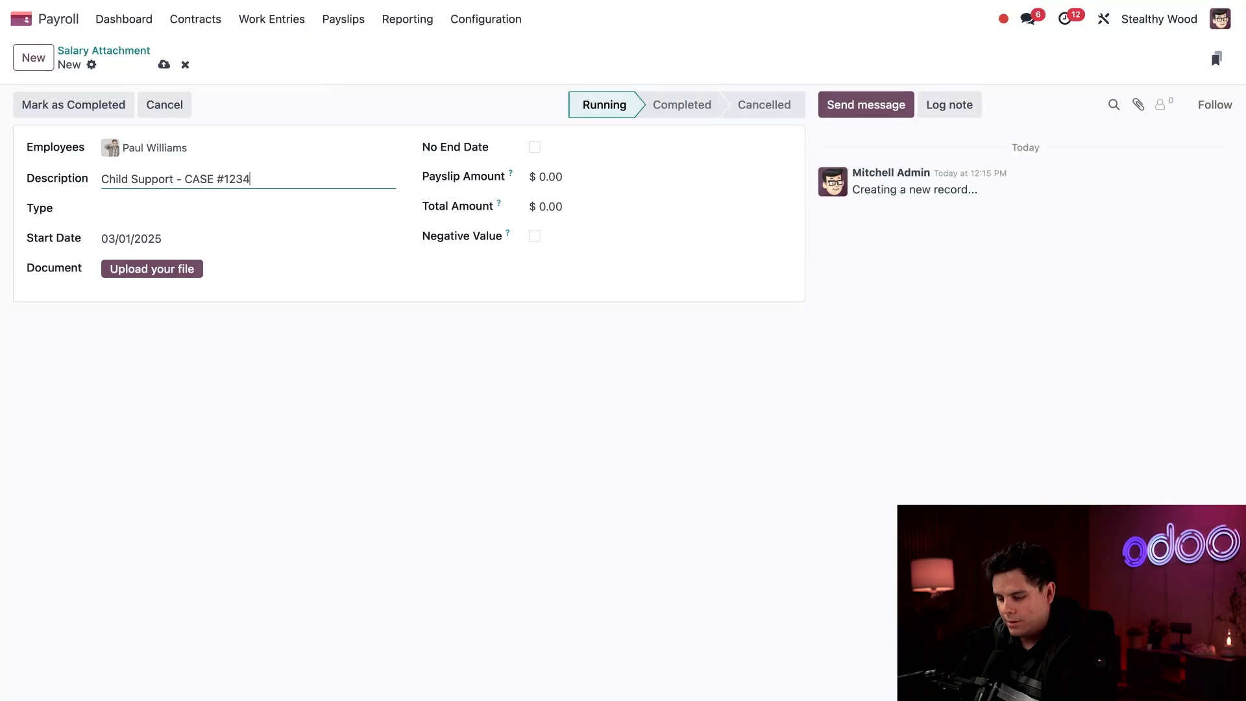
pyautogui.write('56')
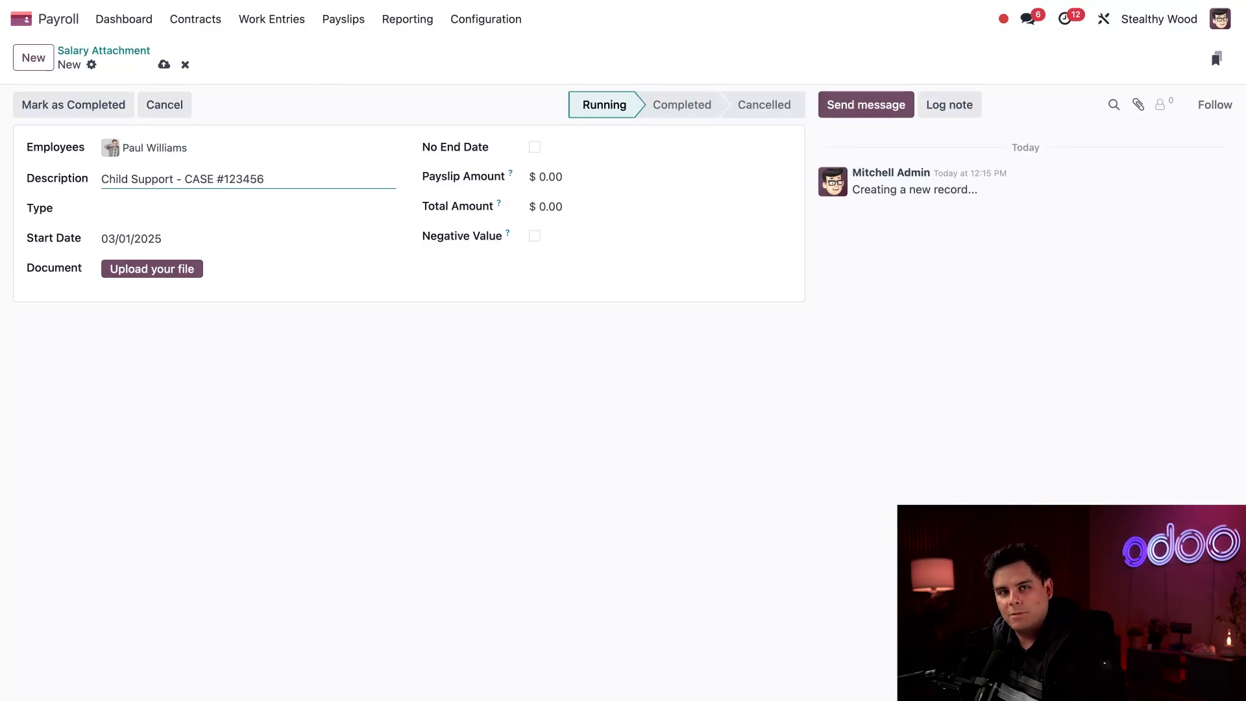
# Set the salary attachment's type to Child Support and its start date to 02/01/2025
pyautogui.click(188, 209)
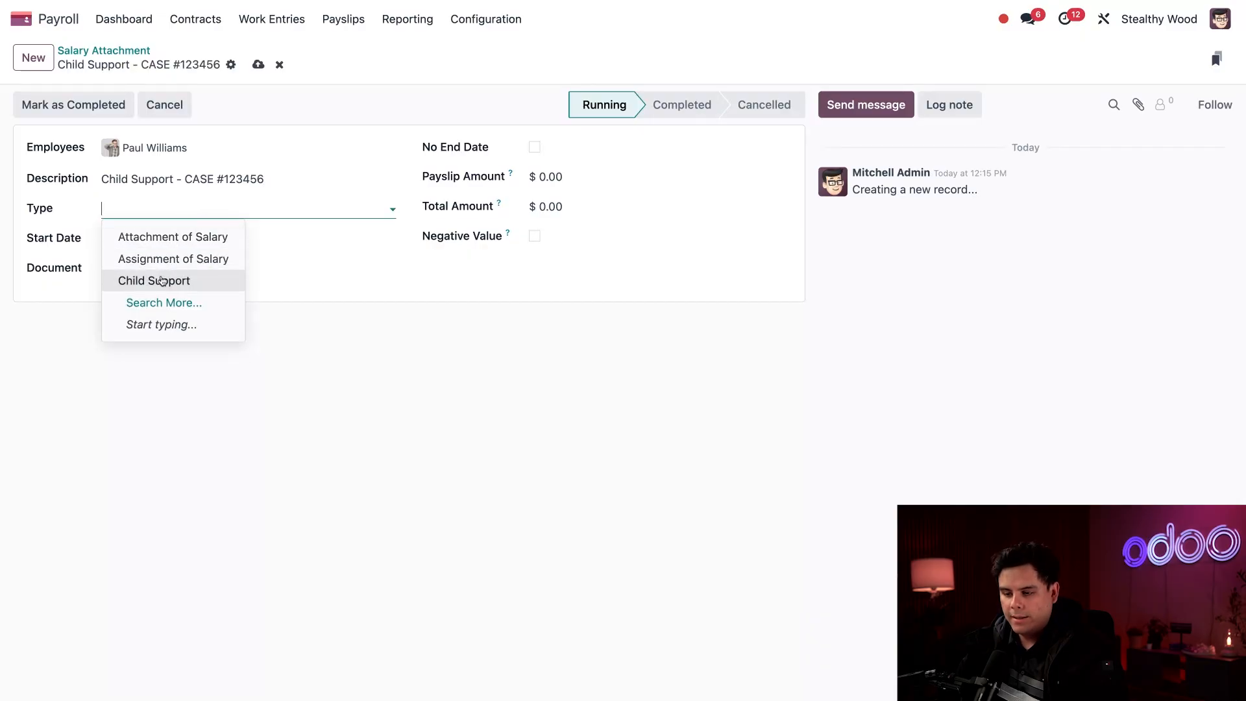
pyautogui.click(159, 281)
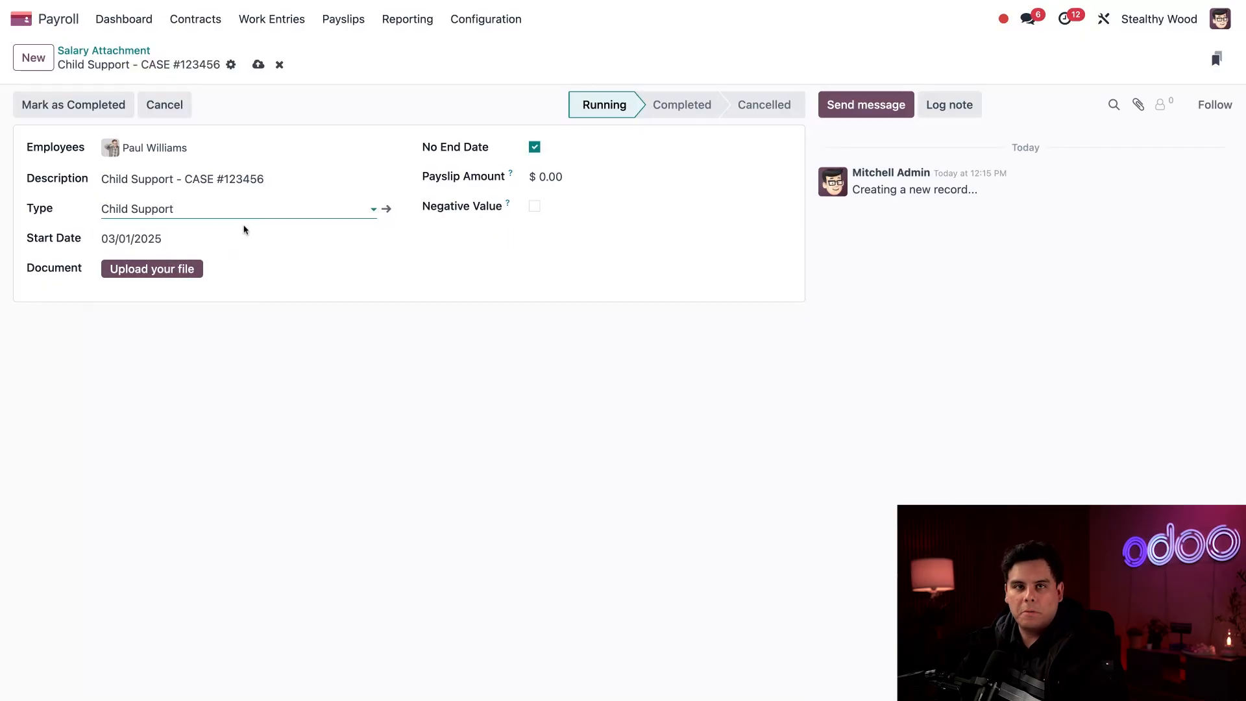
pyautogui.click(484, 336)
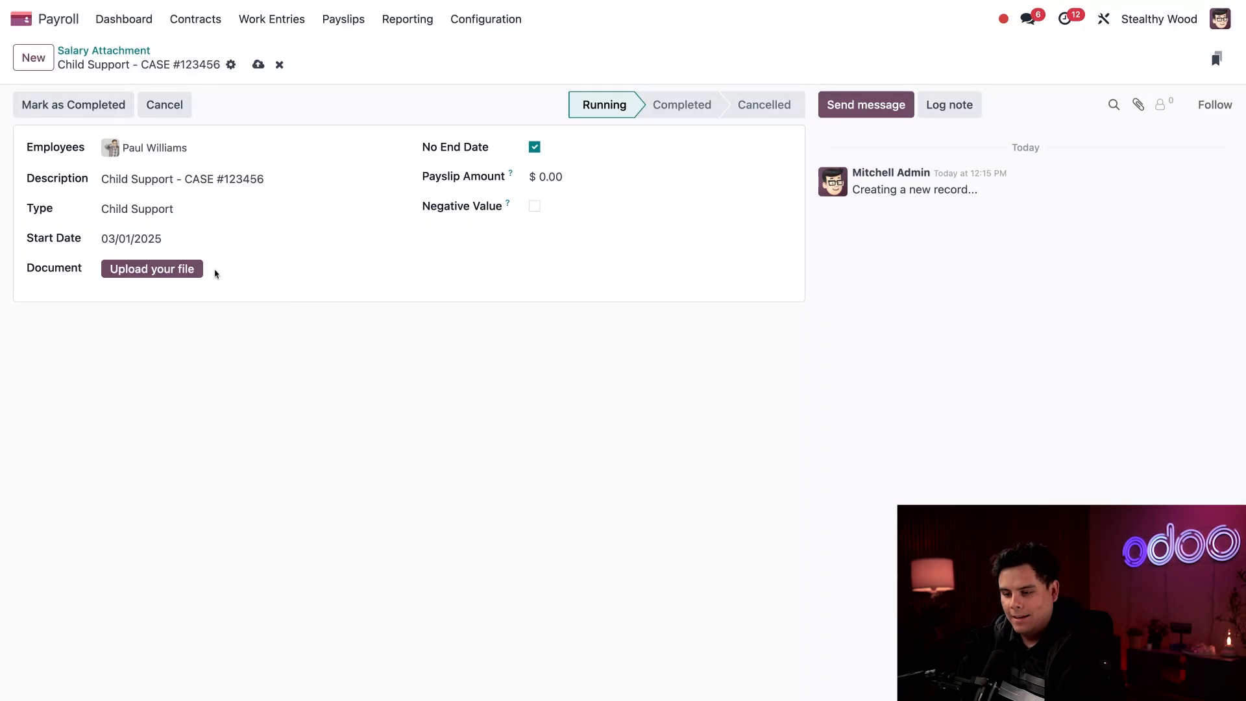
pyautogui.click(158, 240)
pyautogui.click(107, 283)
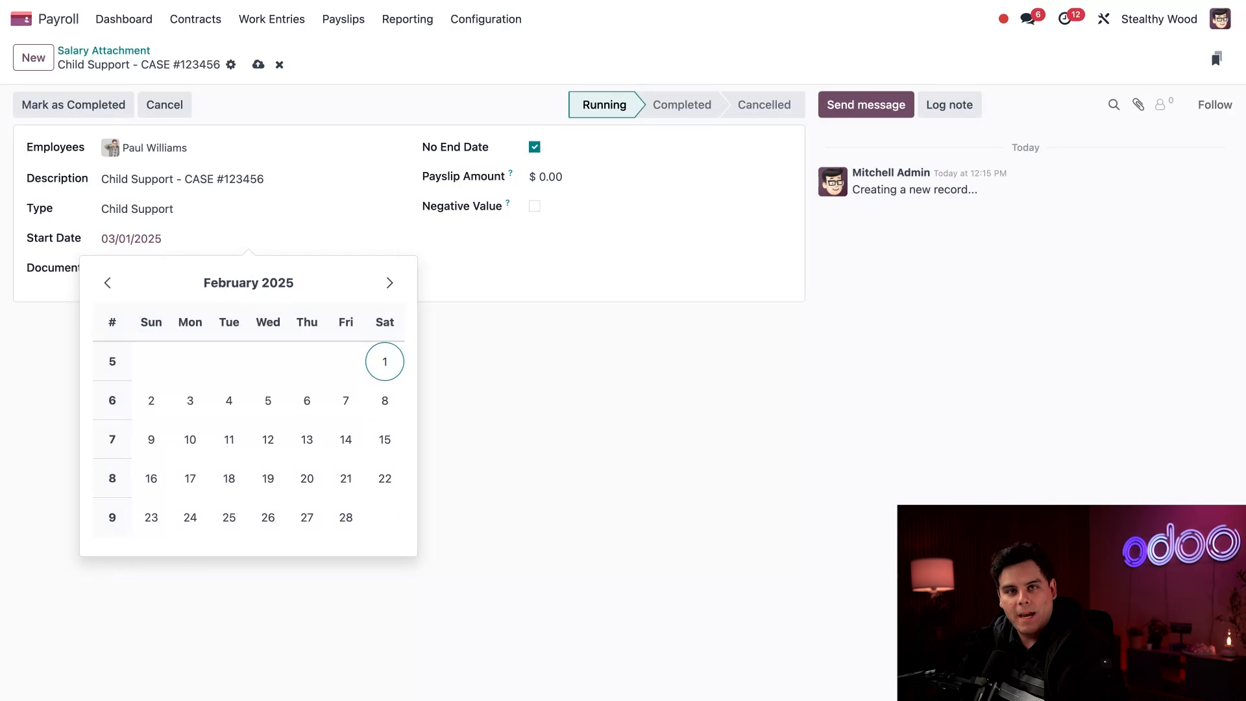
pyautogui.click(385, 361)
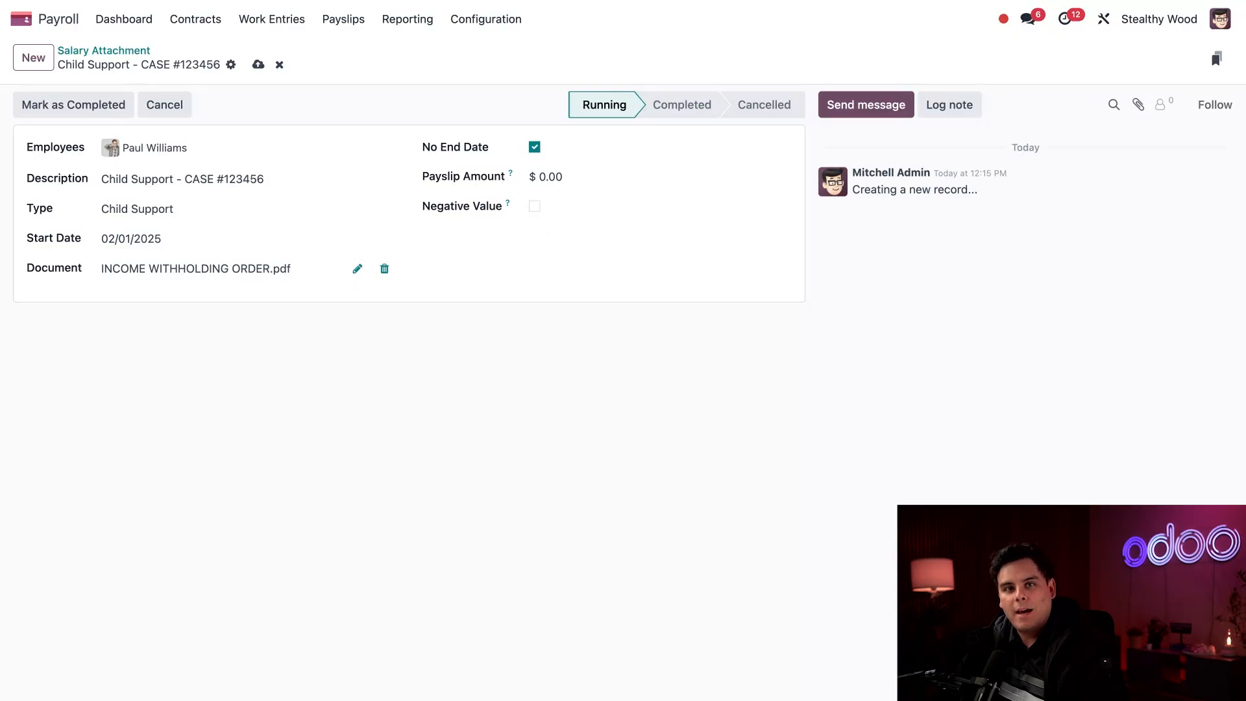
# Turn off the No End Date option and set the payslip amount to $425.00
pyautogui.click(535, 148)
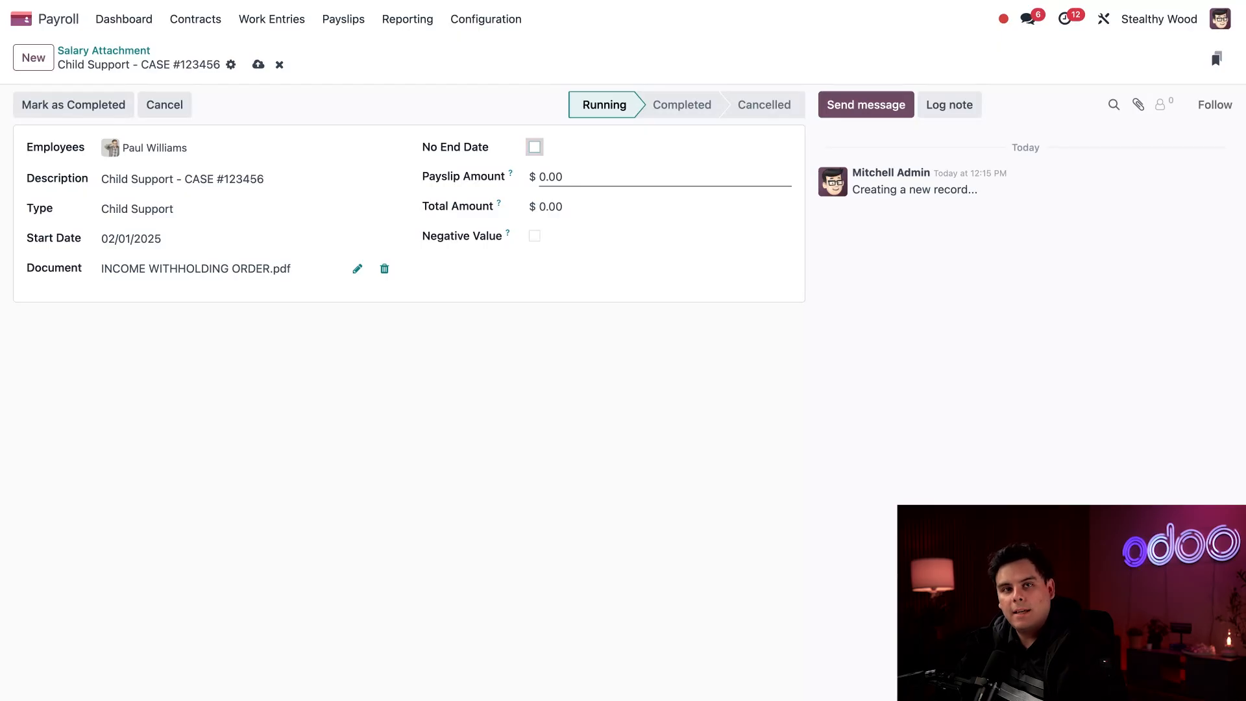
pyautogui.press('Tab')
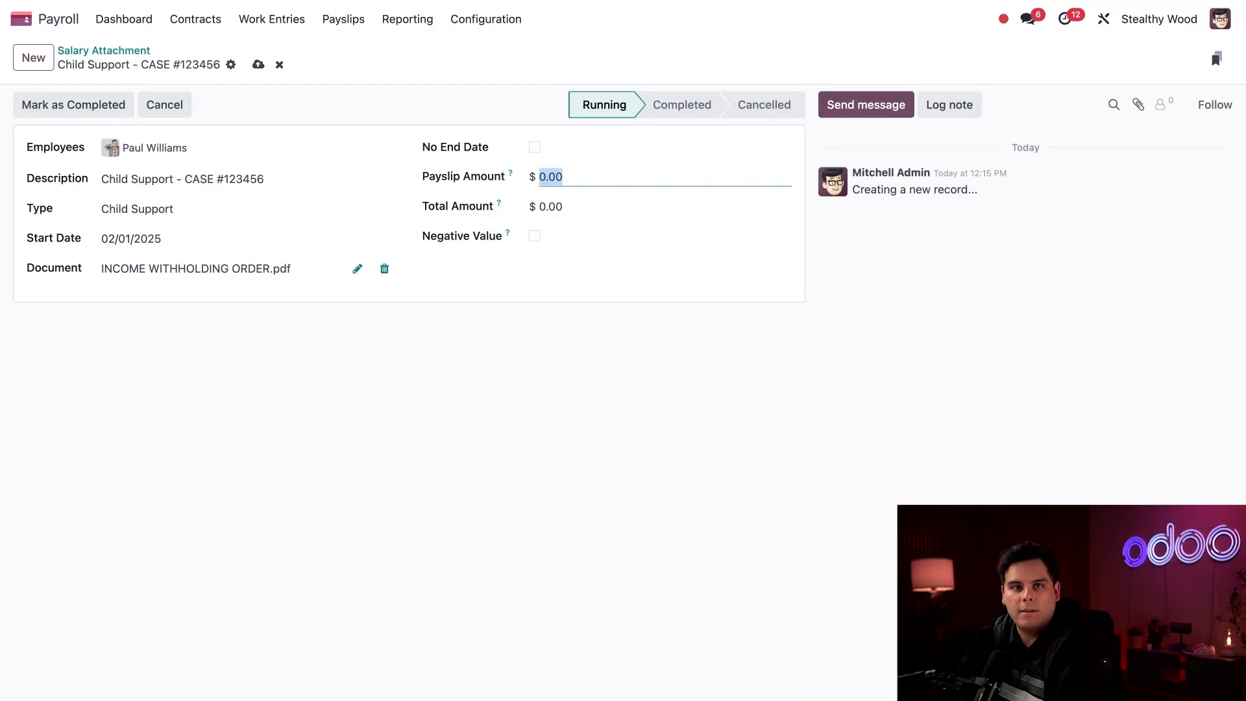
pyautogui.write('425')
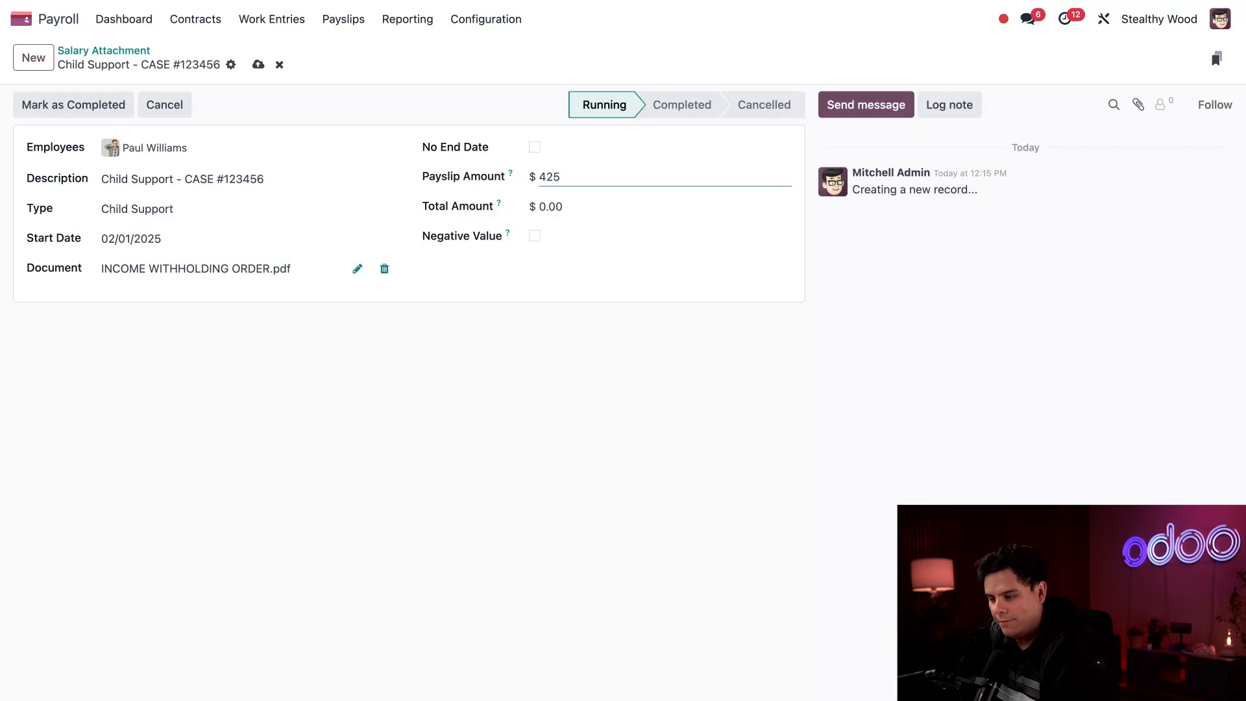
pyautogui.write('.')
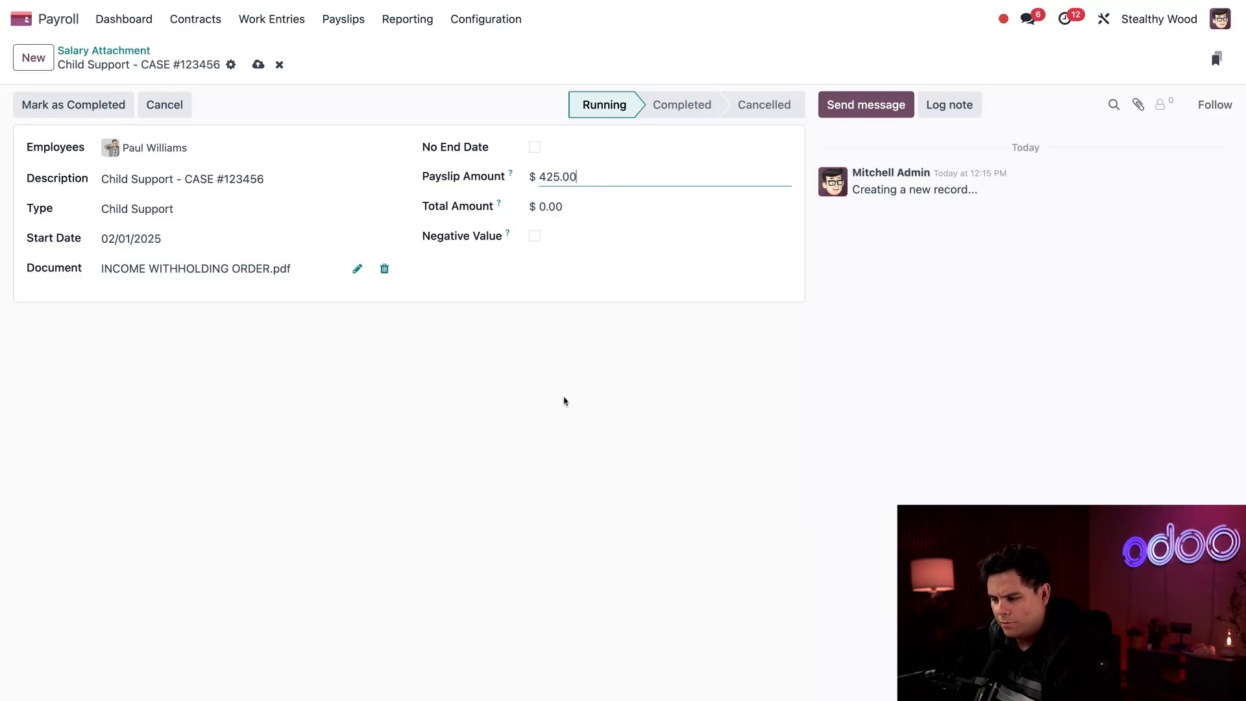
pyautogui.click(564, 406)
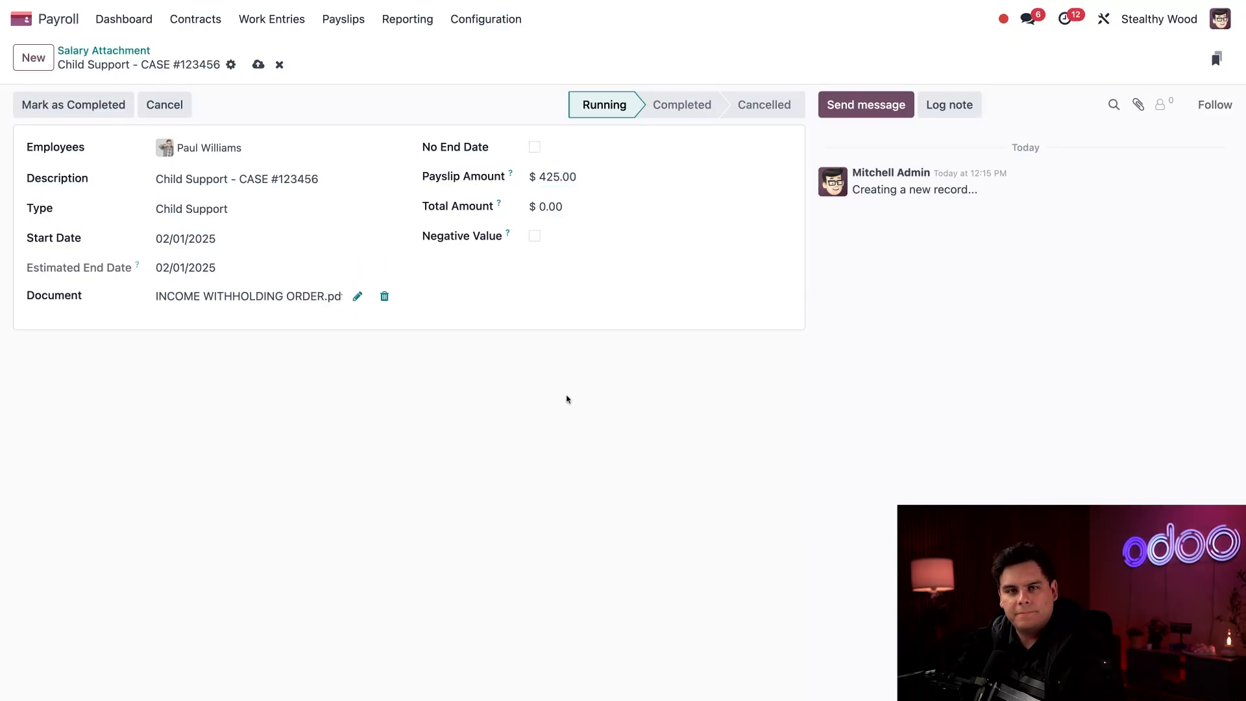
# Set the child support attachment's total amount to $16,575.00
pyautogui.click(575, 206)
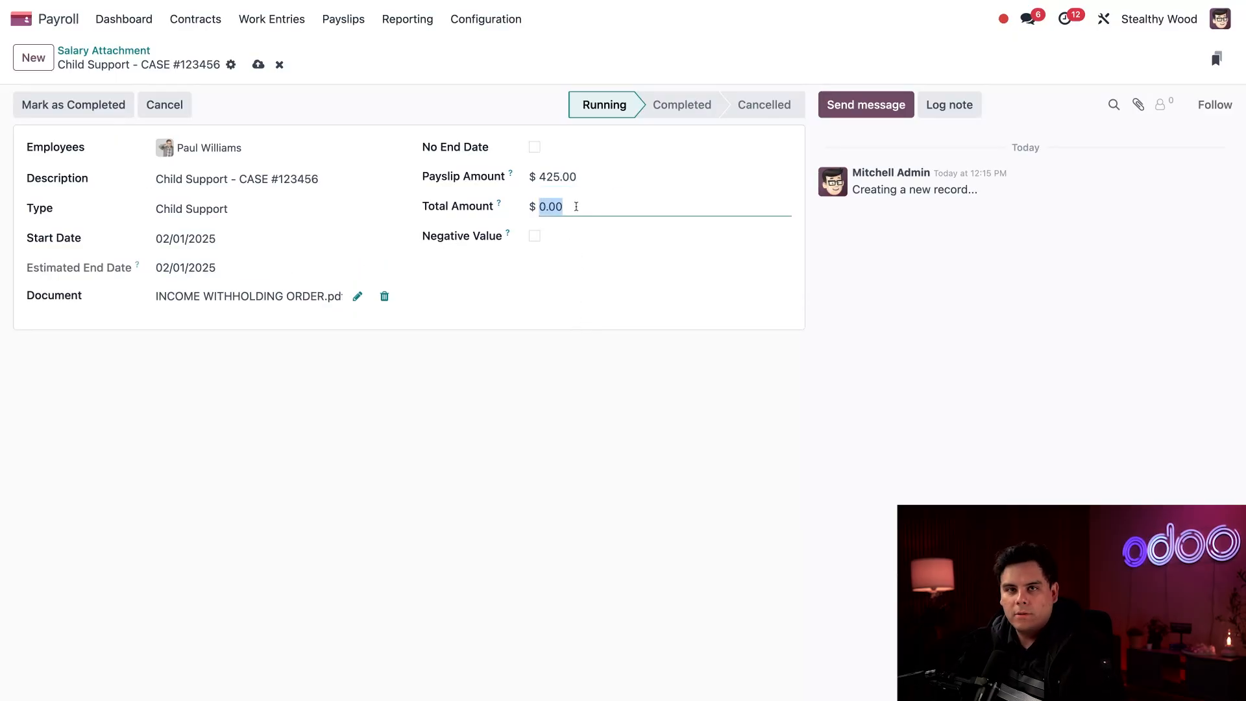
pyautogui.write('16757')
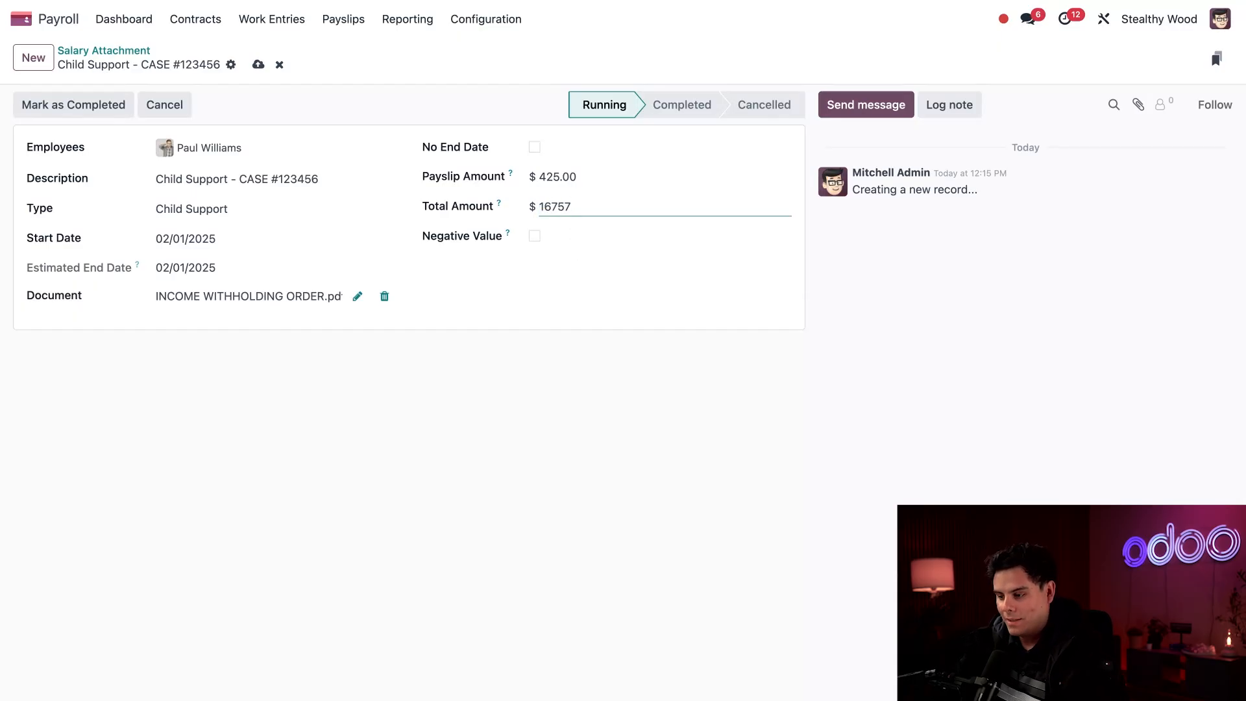
pyautogui.click(592, 423)
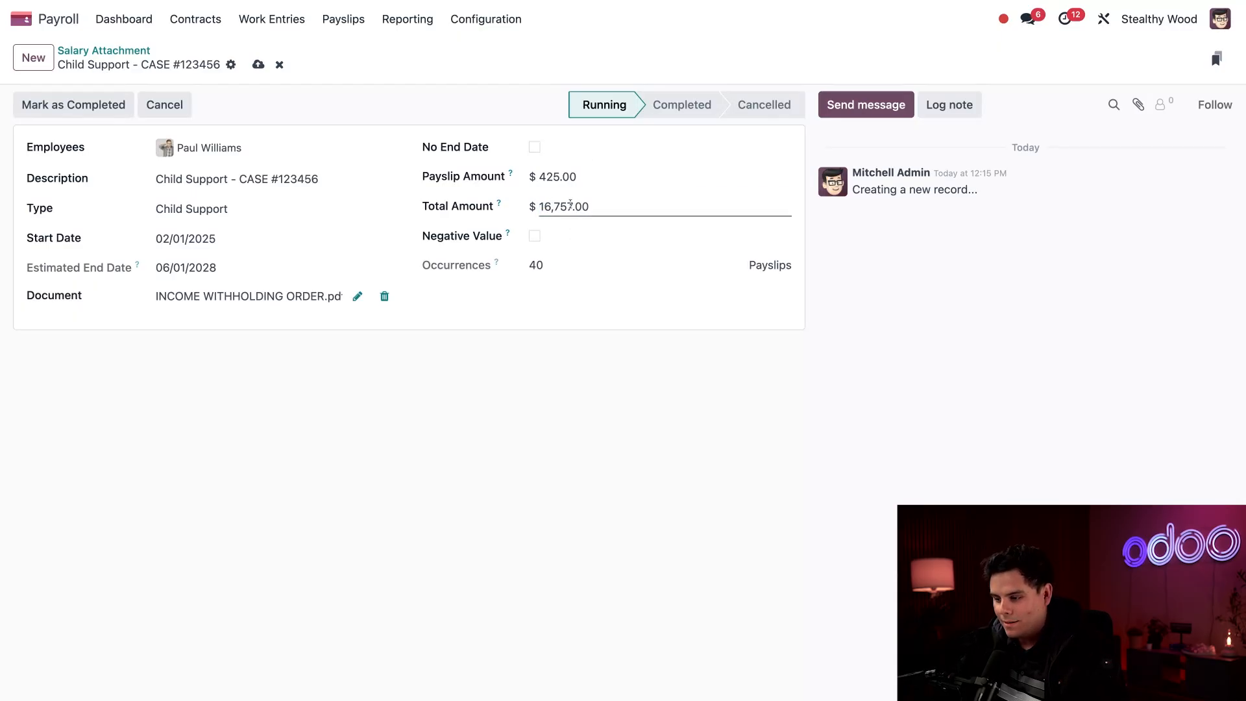
pyautogui.click(564, 206)
pyautogui.click(571, 206)
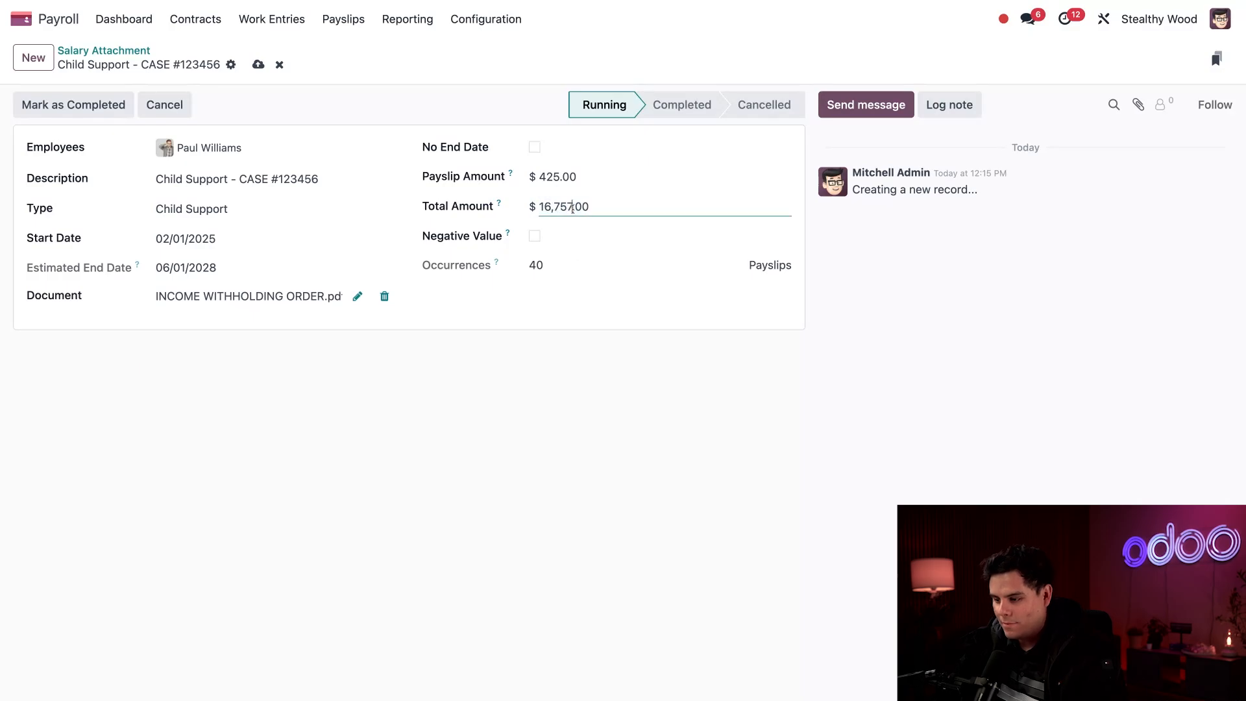
pyautogui.press('BackSpace')
pyautogui.press('BackSpace')
pyautogui.press('BackSpace')
pyautogui.write('575')
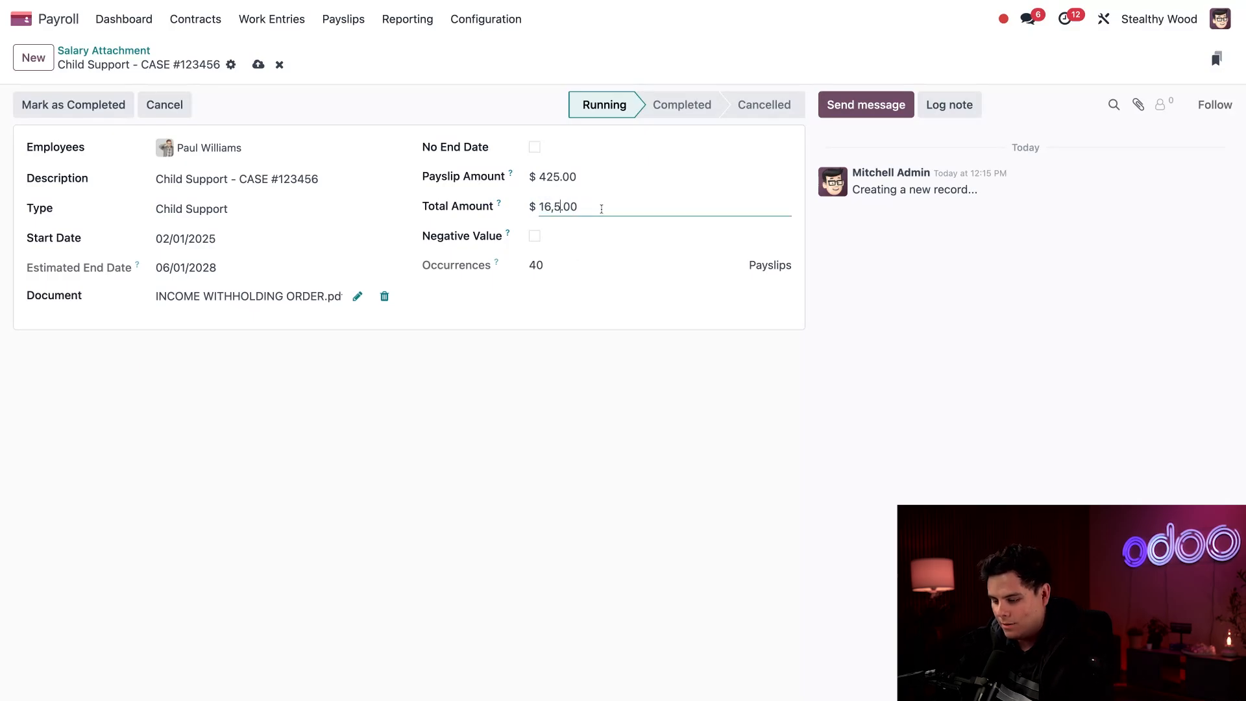
pyautogui.click(601, 427)
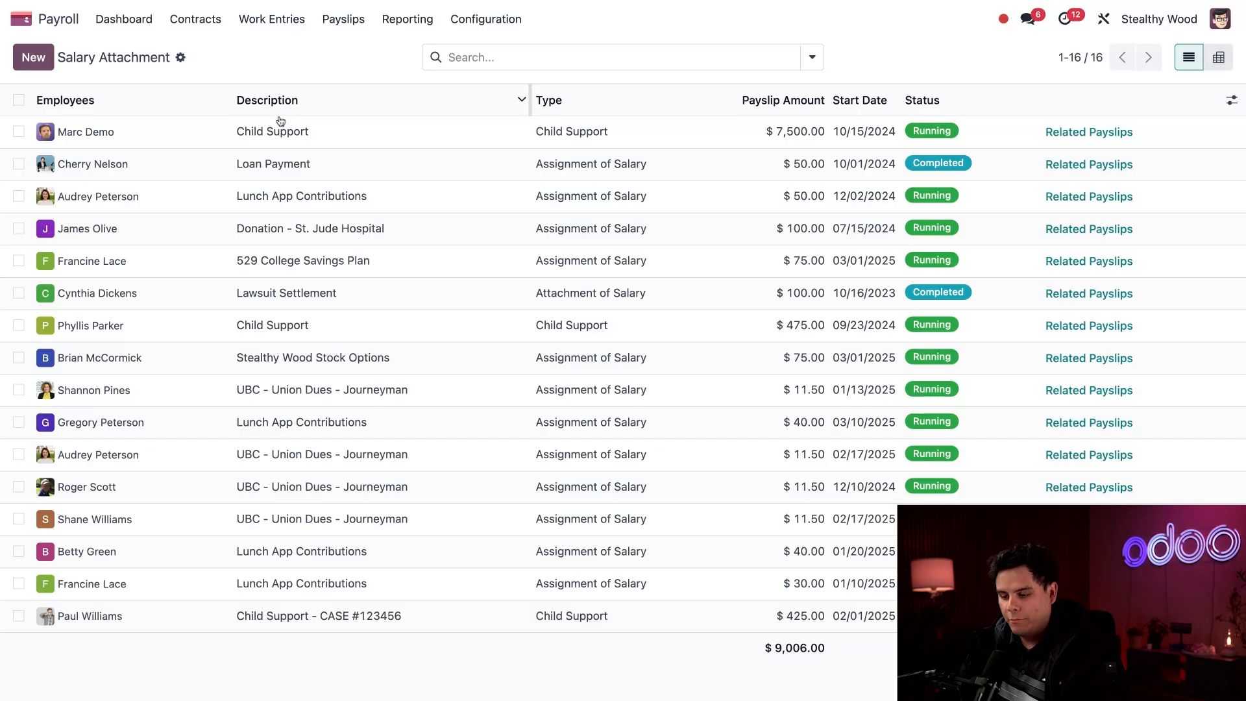
# Open the UBC - Union Dues - Journeyman attachment starting 02/17/2025 that belongs to the eleventh listed employee and duplicate it
pyautogui.click(376, 468)
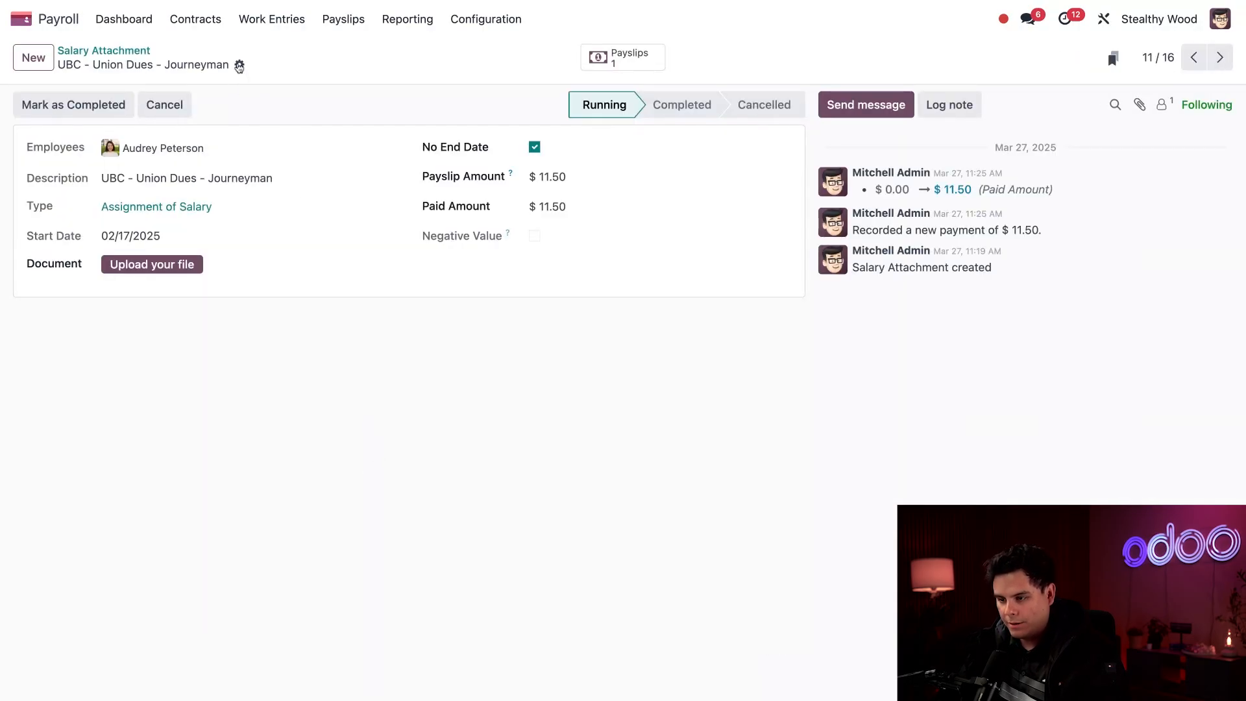
pyautogui.click(240, 65)
pyautogui.click(285, 93)
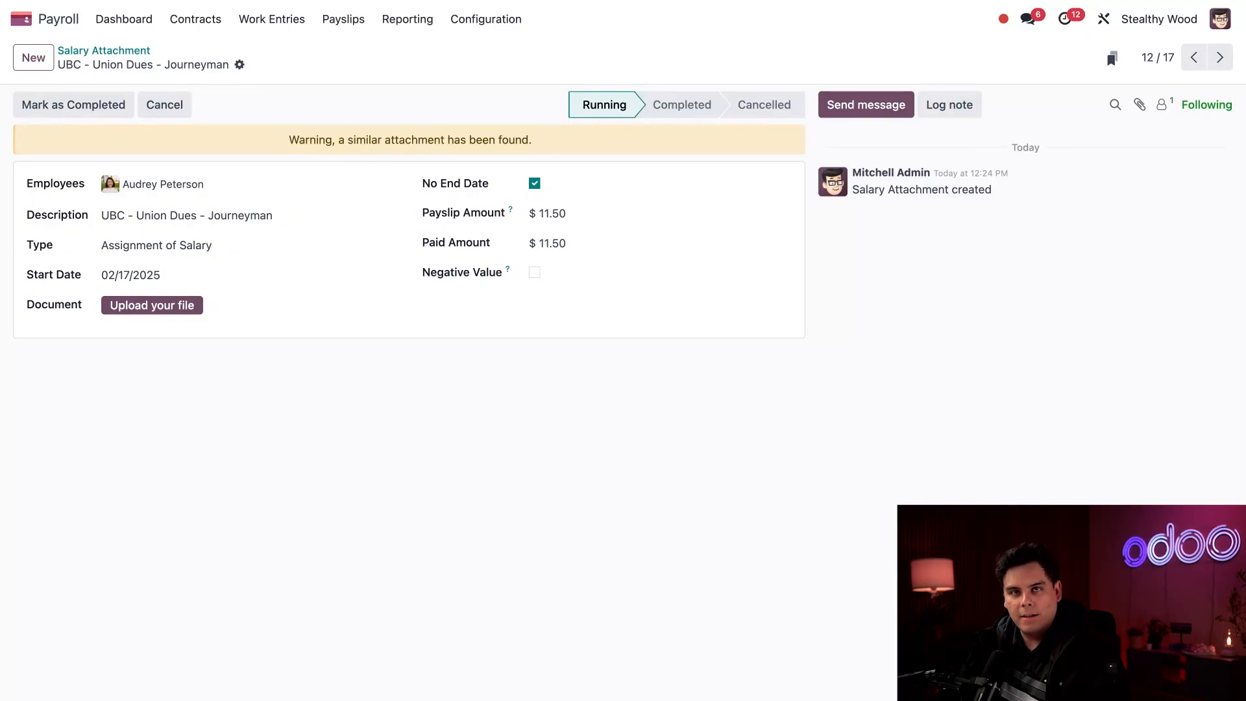
# Replace the employee on the duplicated union dues attachment with the two employees who need the same deduction
pyautogui.click(214, 185)
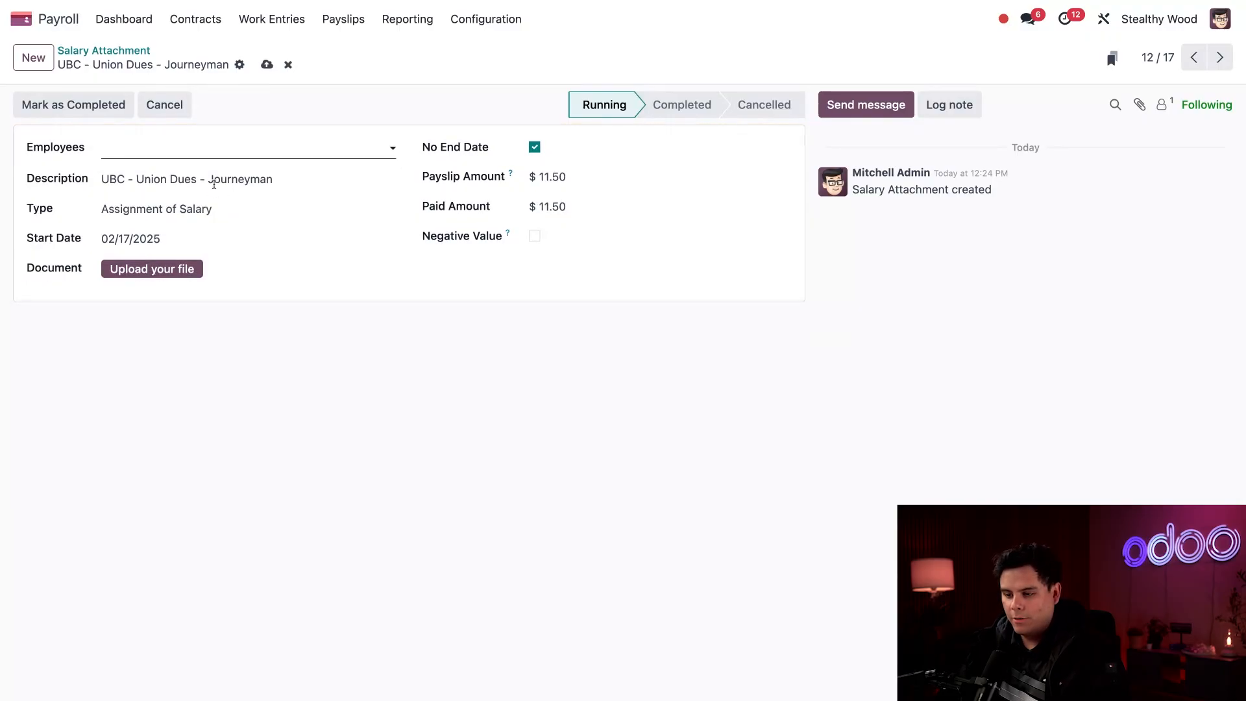
pyautogui.click(199, 148)
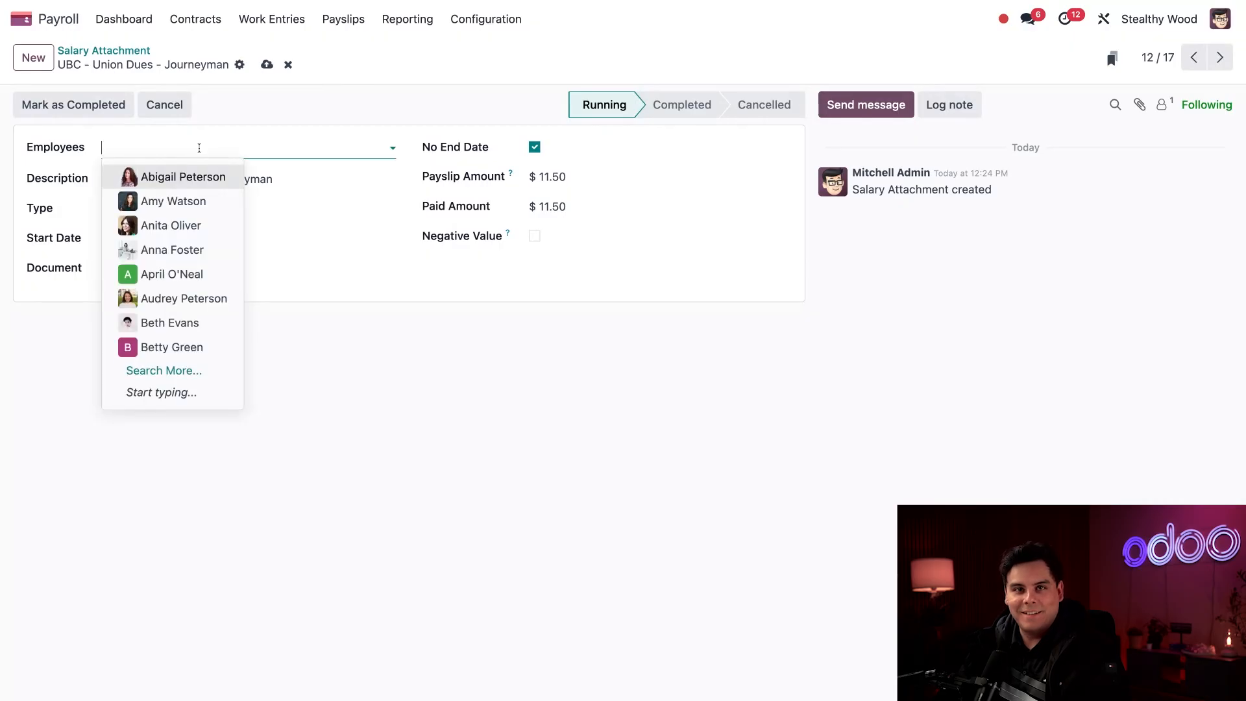
pyautogui.write('Joan')
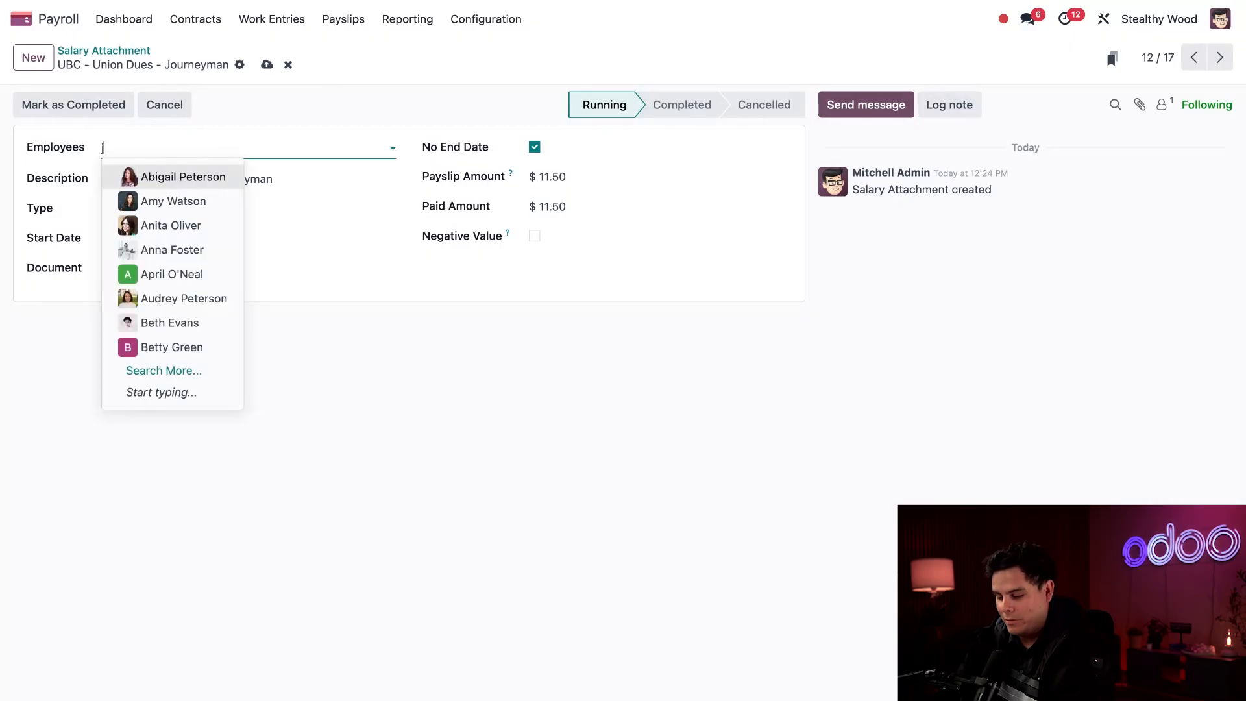
pyautogui.click(184, 176)
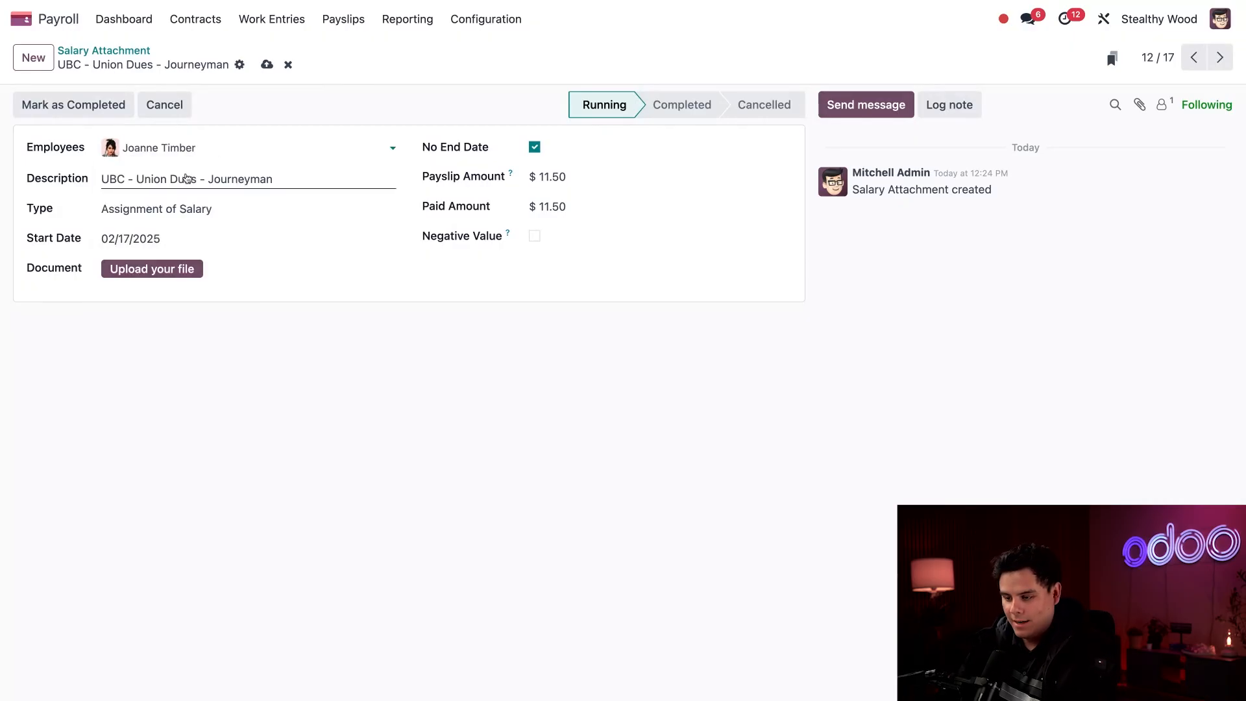
pyautogui.write('rand')
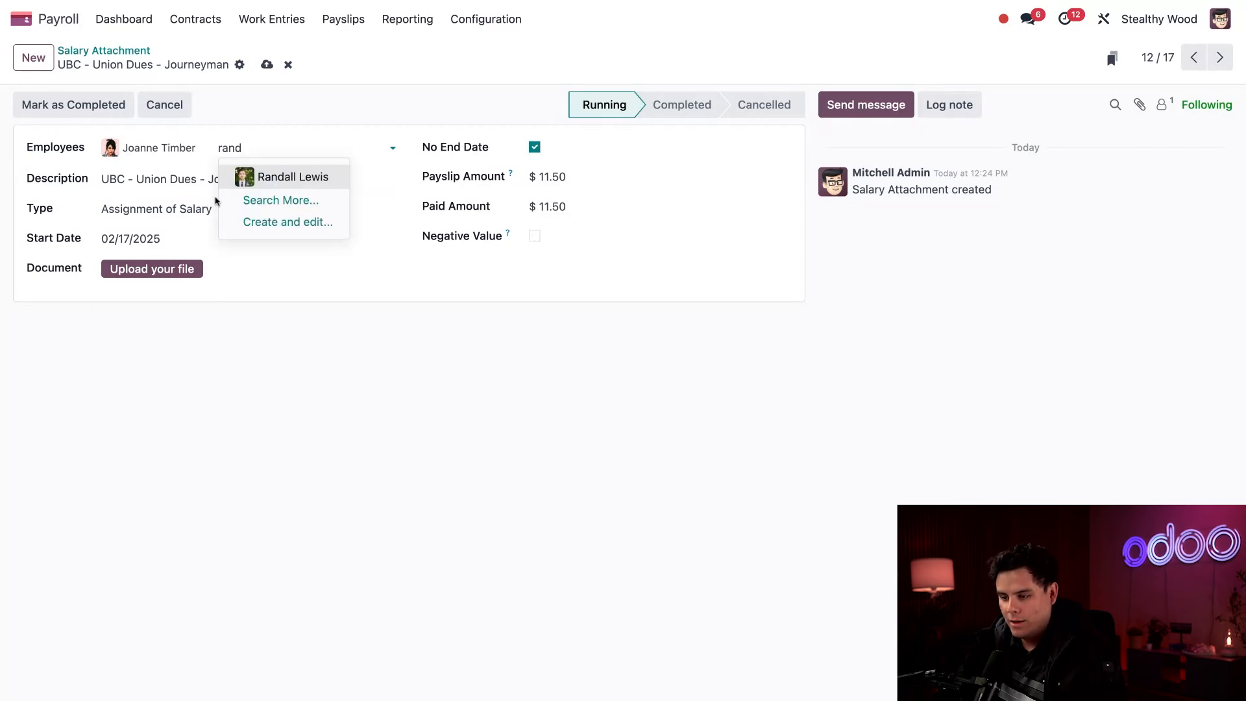
pyautogui.press('Return')
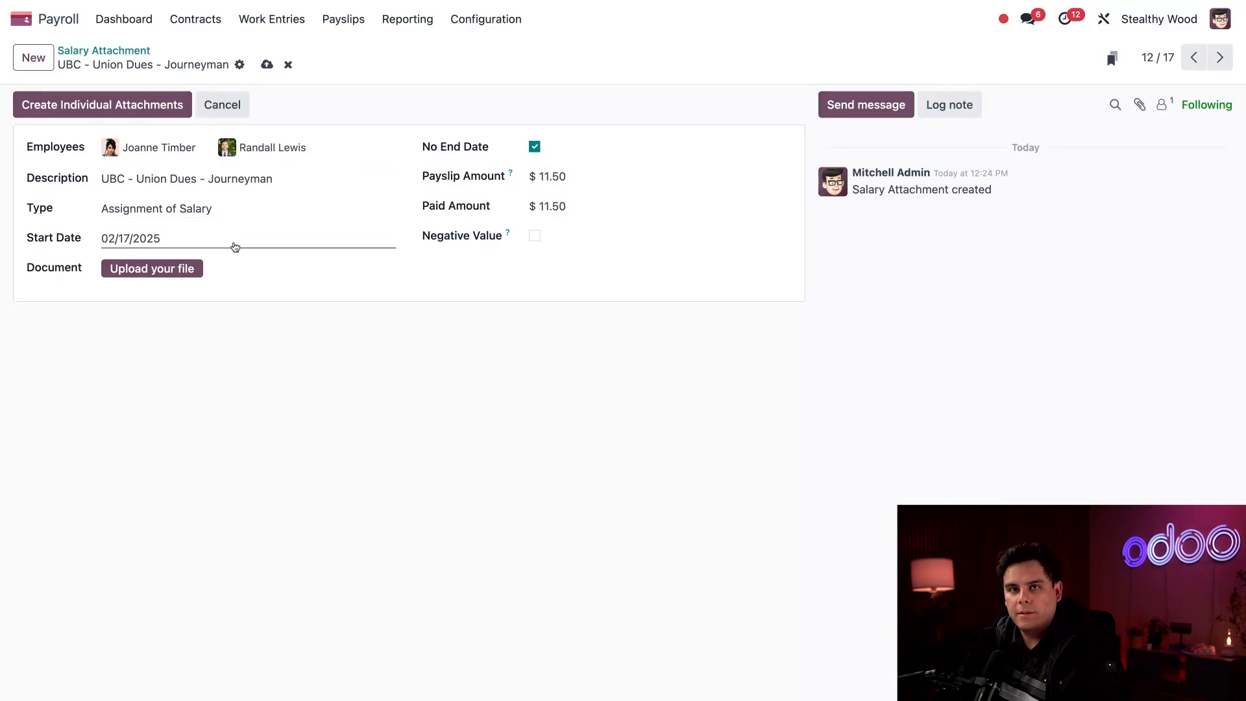
# Set the duplicated union dues attachment's start date to 04/01/2025
pyautogui.click(234, 246)
pyautogui.click(389, 283)
pyautogui.click(389, 283)
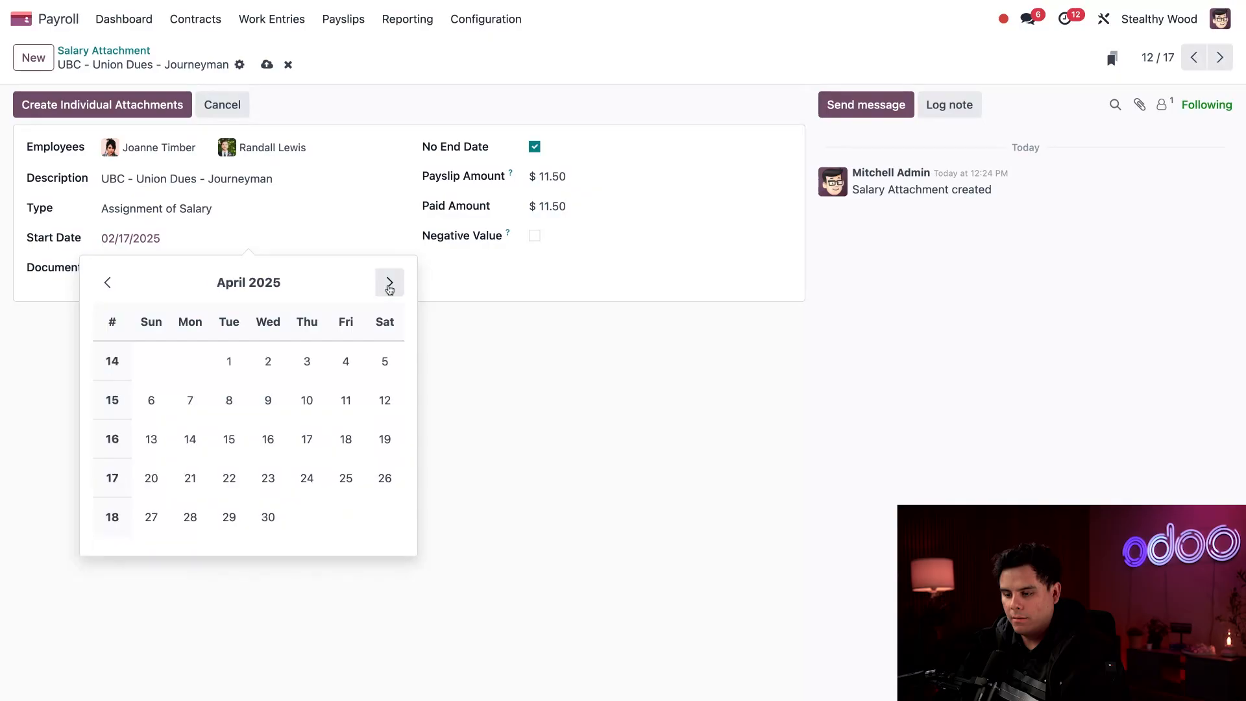
pyautogui.click(229, 361)
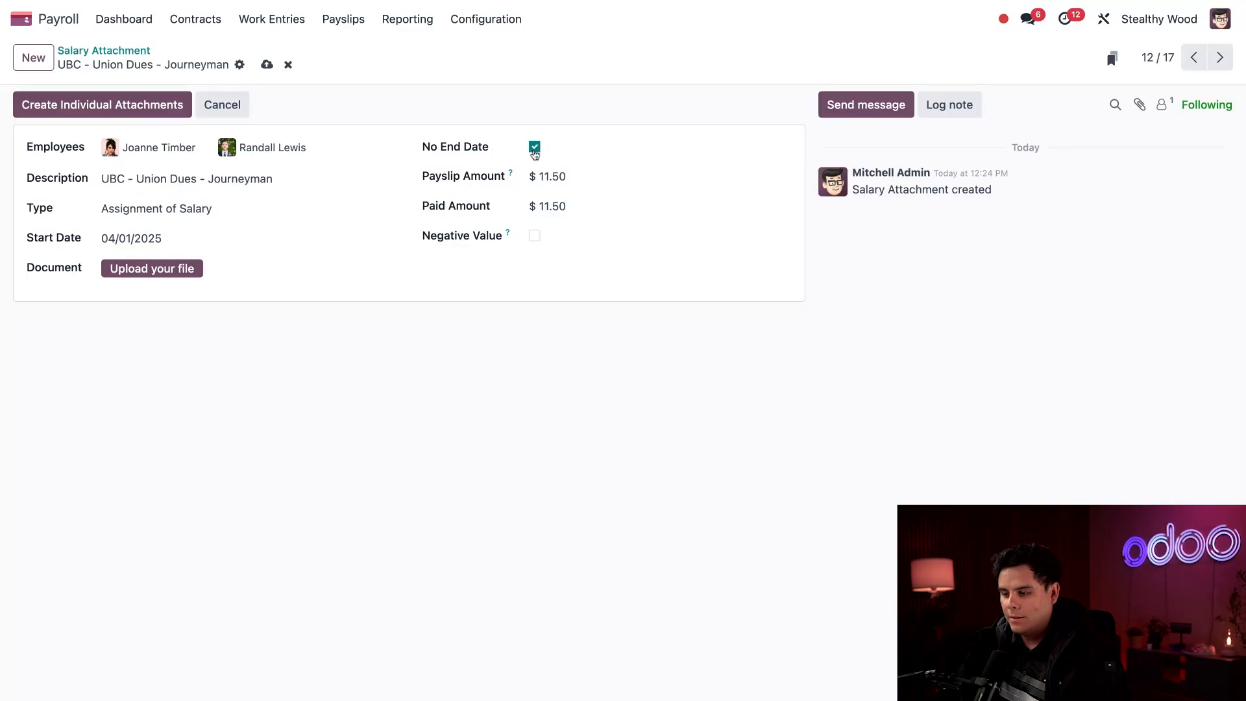
# Turn off the No End Date option and set the union dues attachment's total amount to $207.00
pyautogui.click(535, 148)
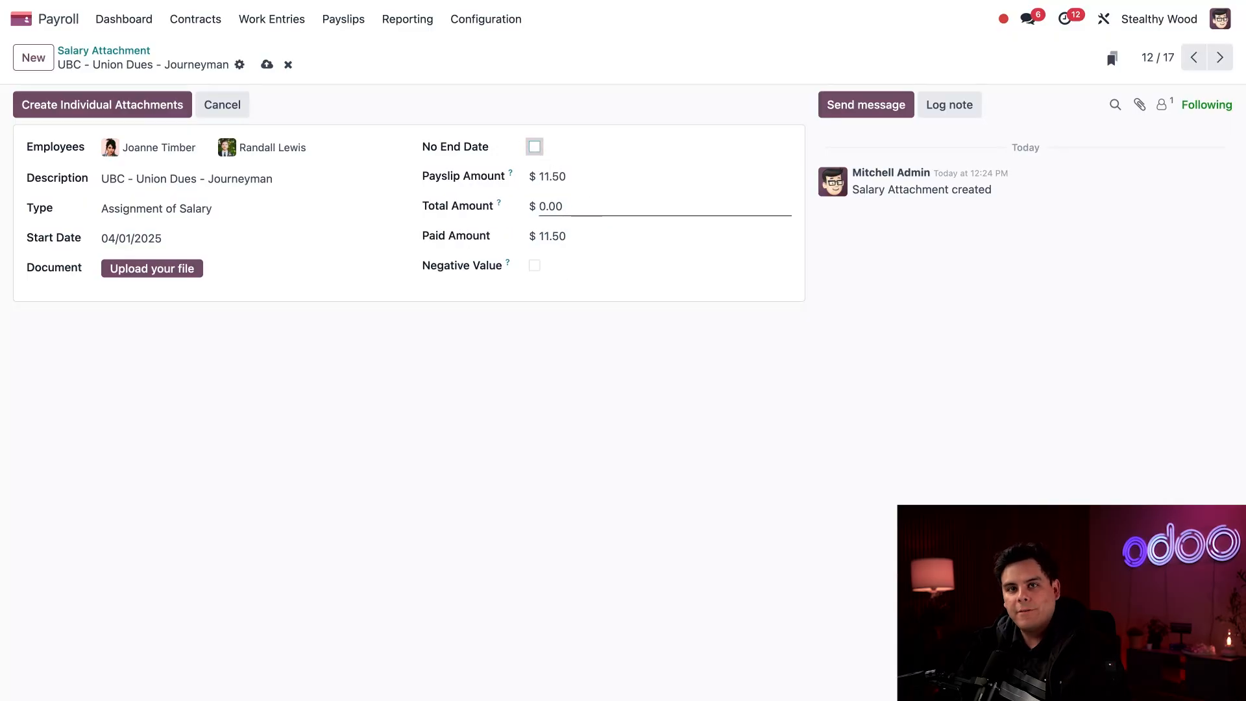
pyautogui.doubleClick(566, 207)
pyautogui.write('207')
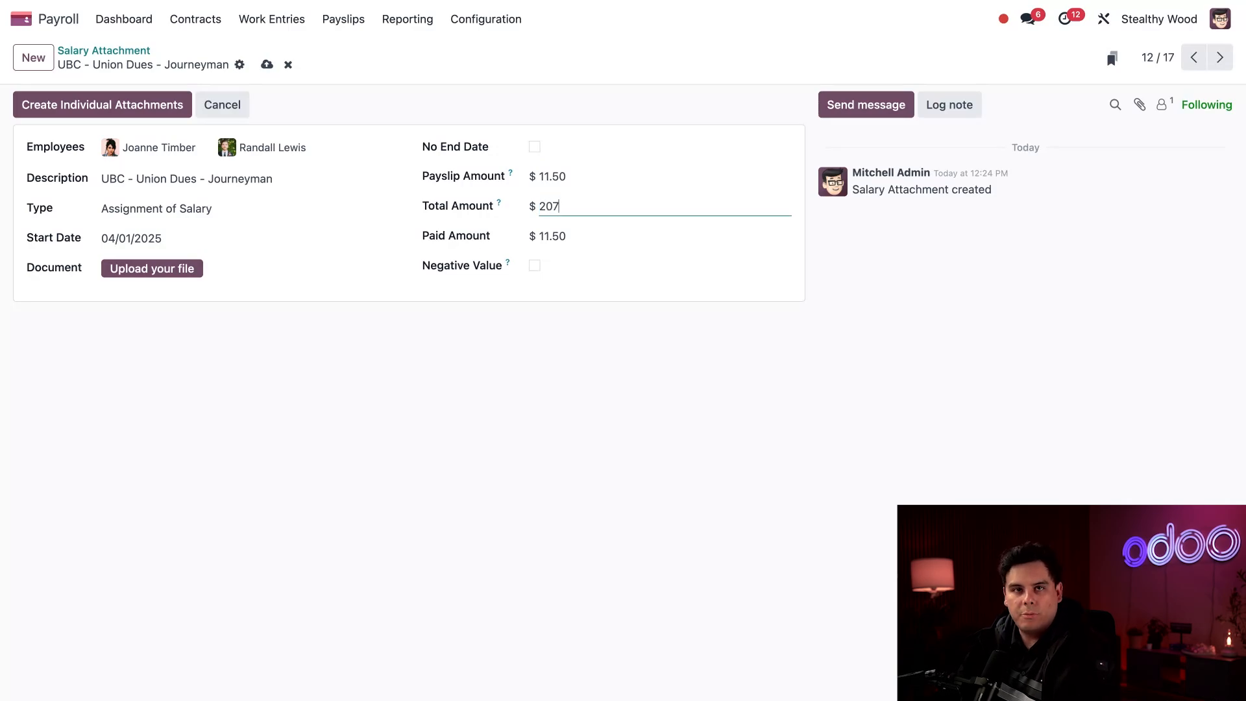
pyautogui.click(503, 374)
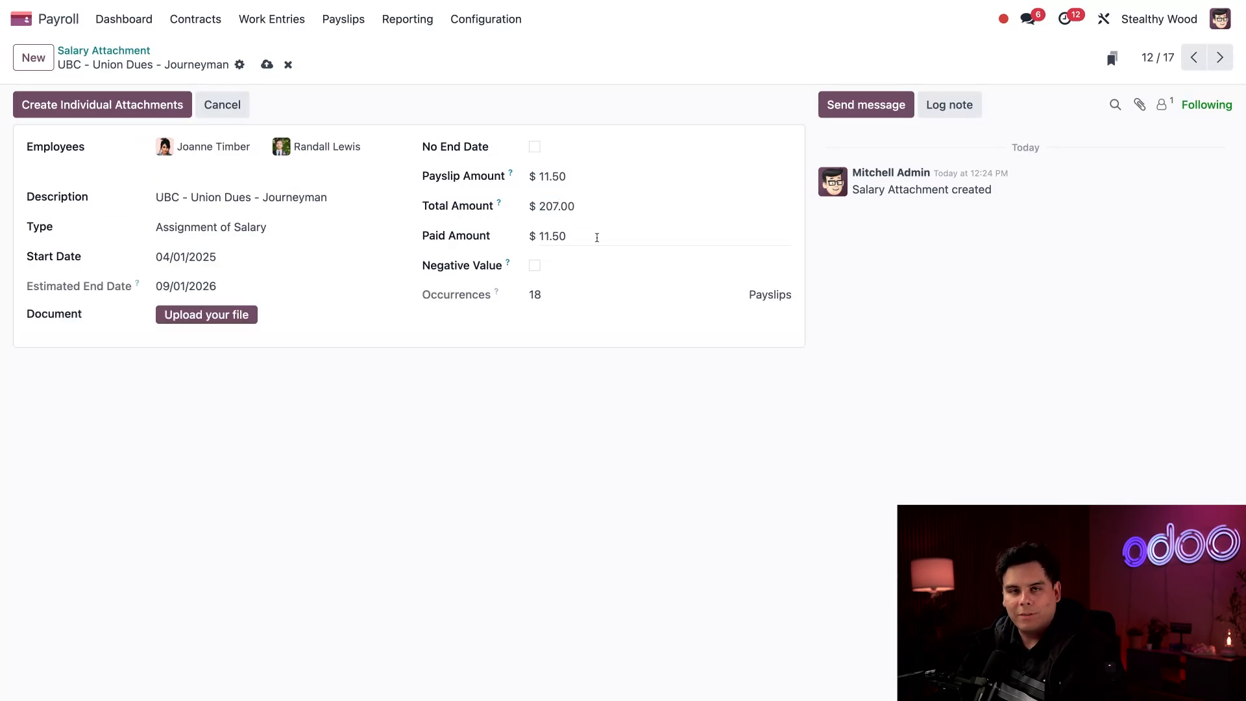
# Clear the paid amount on the union dues attachment and create individual attachments for both employees
pyautogui.doubleClick(597, 238)
pyautogui.press('BackSpace')
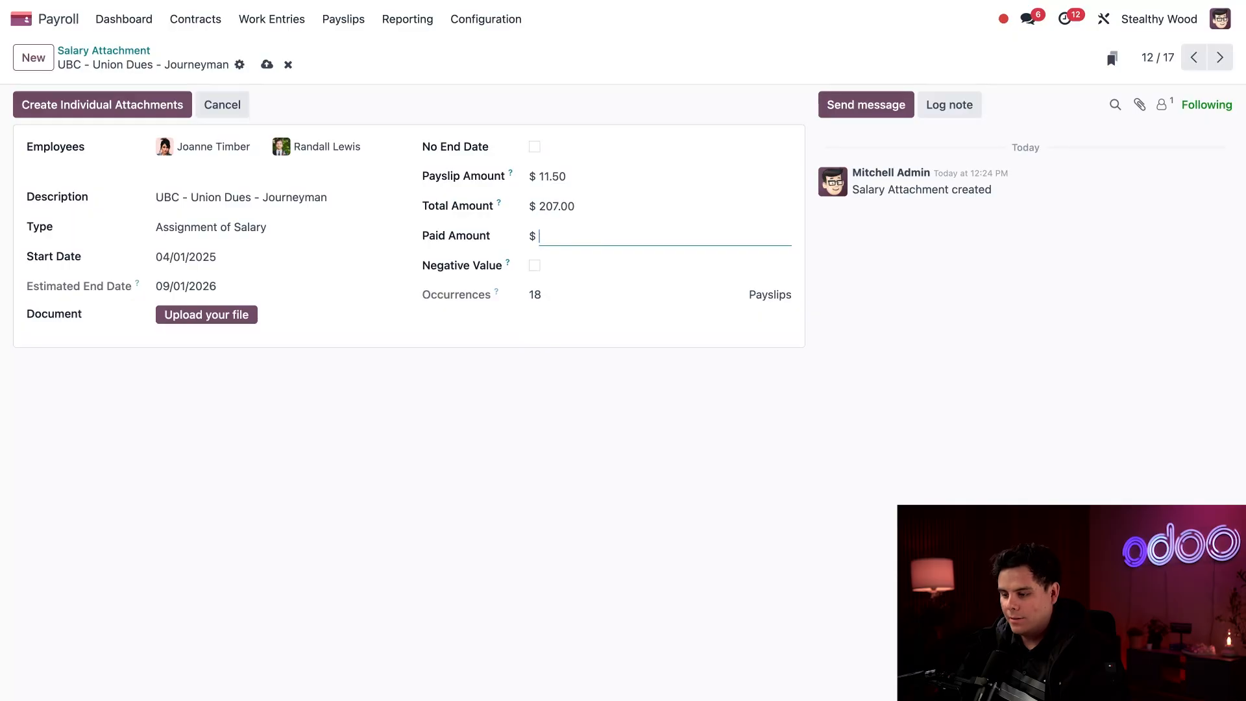
pyautogui.click(484, 442)
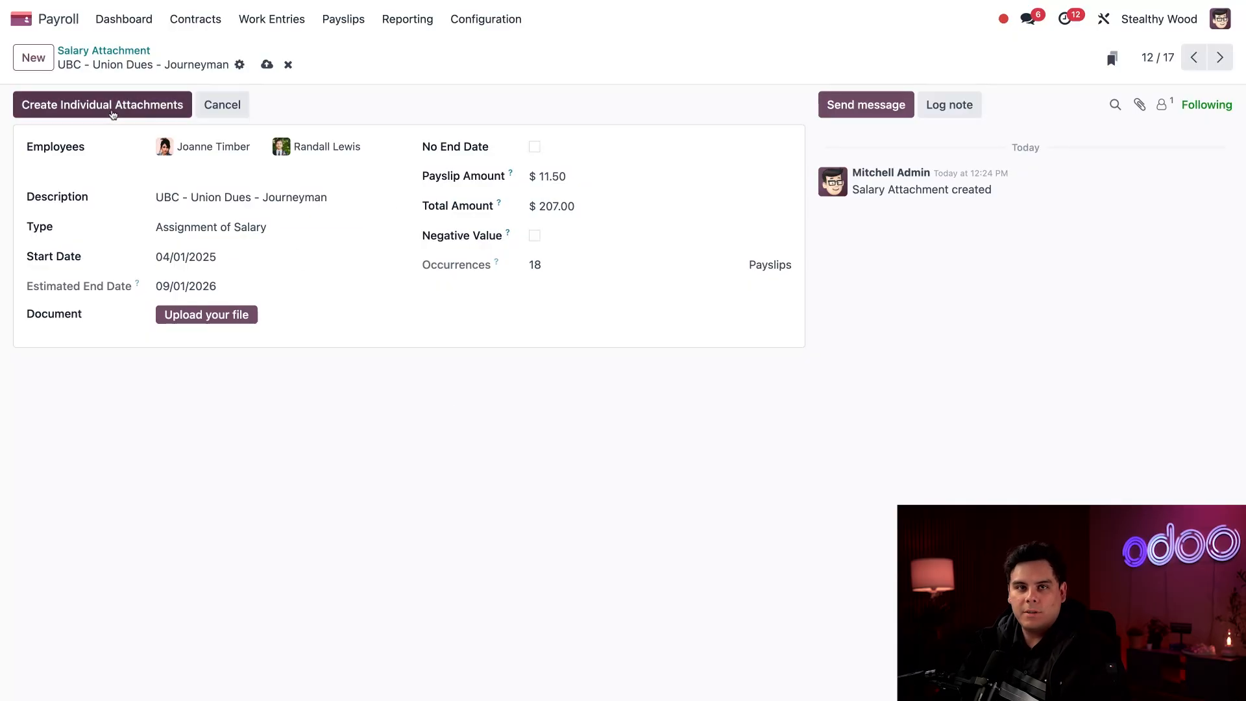
pyautogui.click(113, 110)
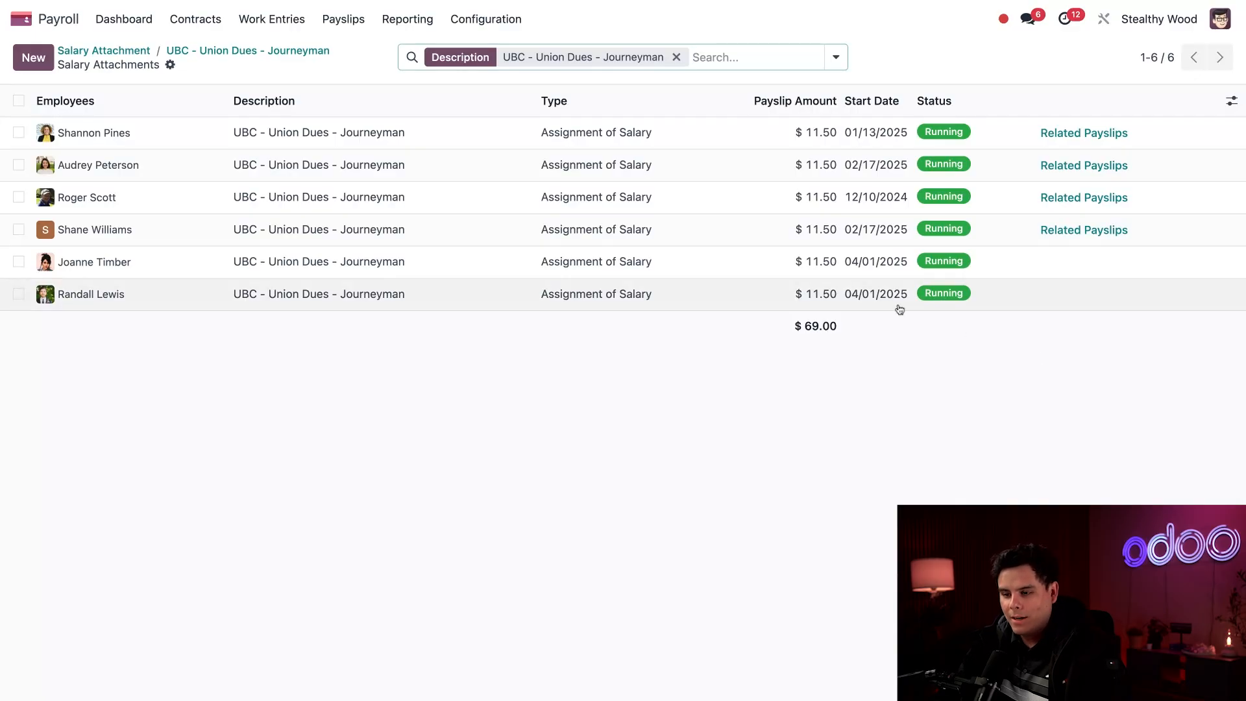
# From the full salary attachment list, cancel the $40.00 Lunch App Contributions attachment starting 03/10/2025 and return to the list
pyautogui.click(126, 52)
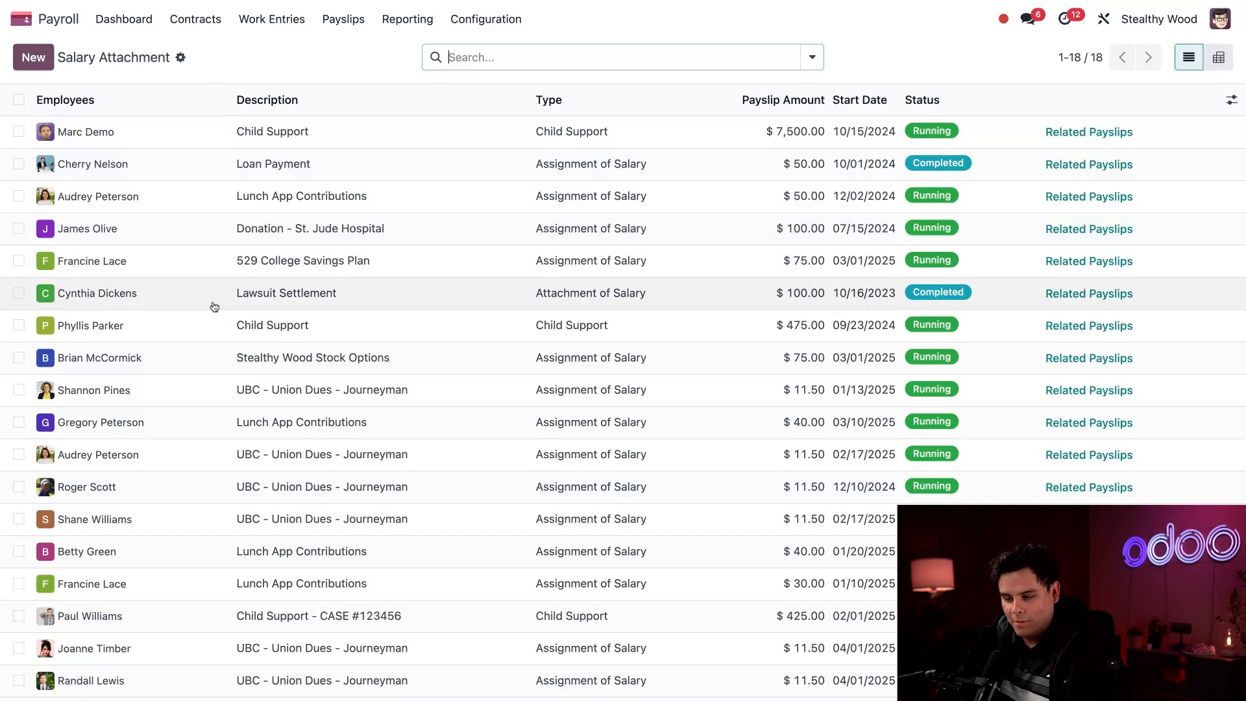
pyautogui.scroll(-1, 214, 415)
pyautogui.click(179, 402)
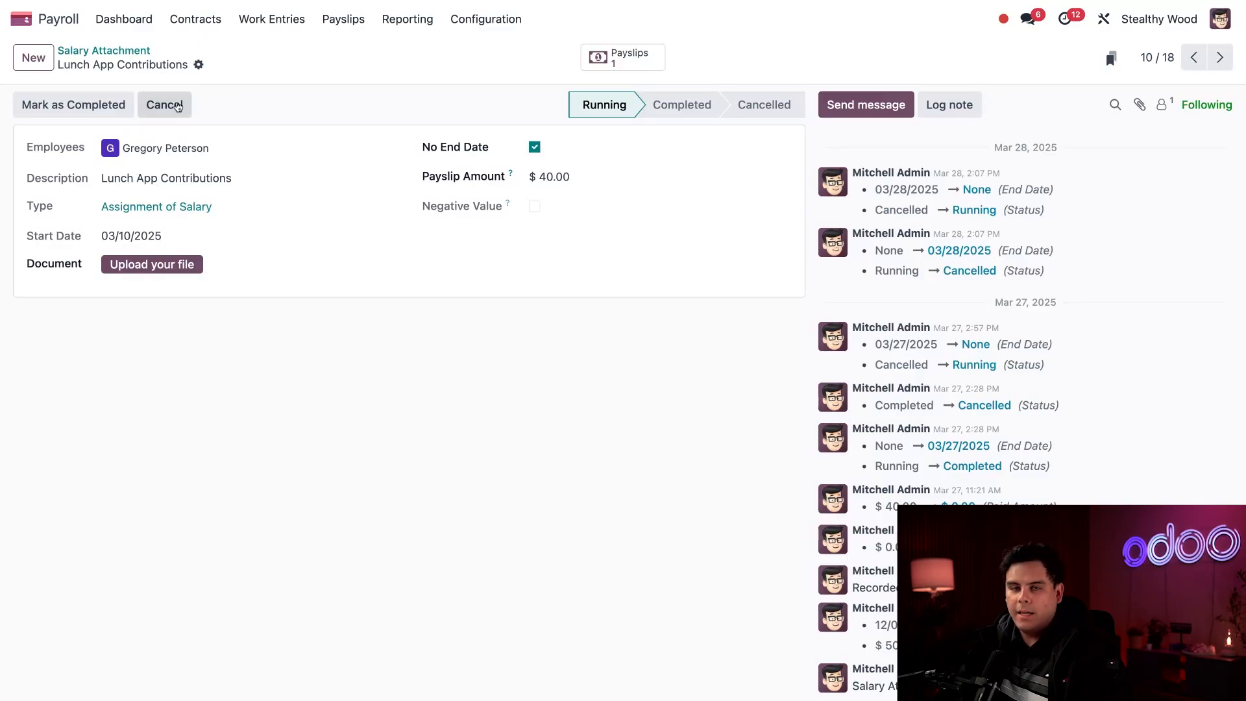
pyautogui.click(177, 107)
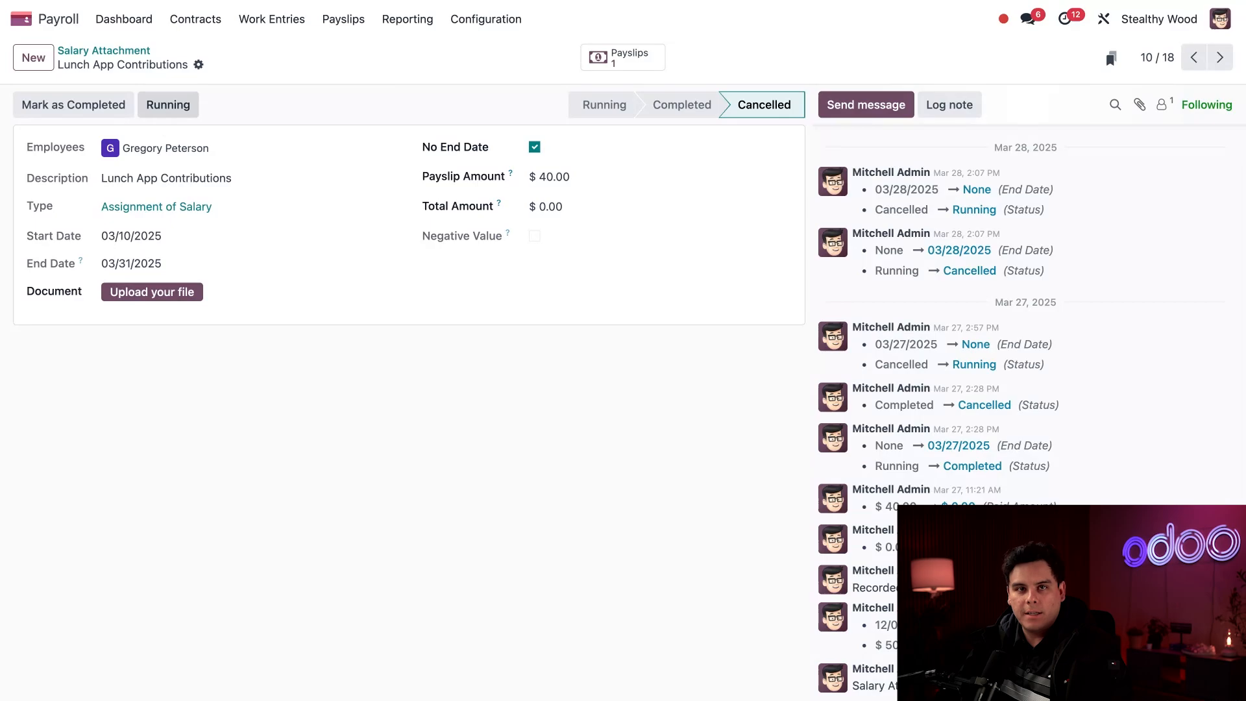
pyautogui.click(104, 50)
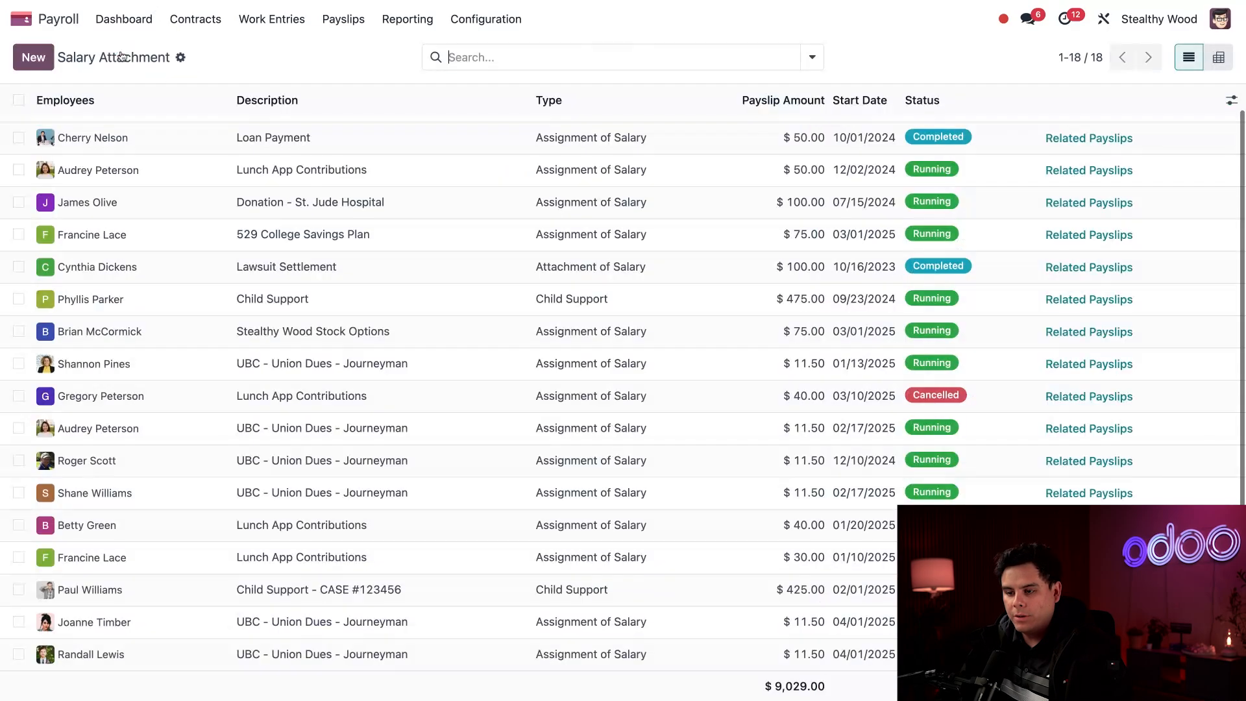